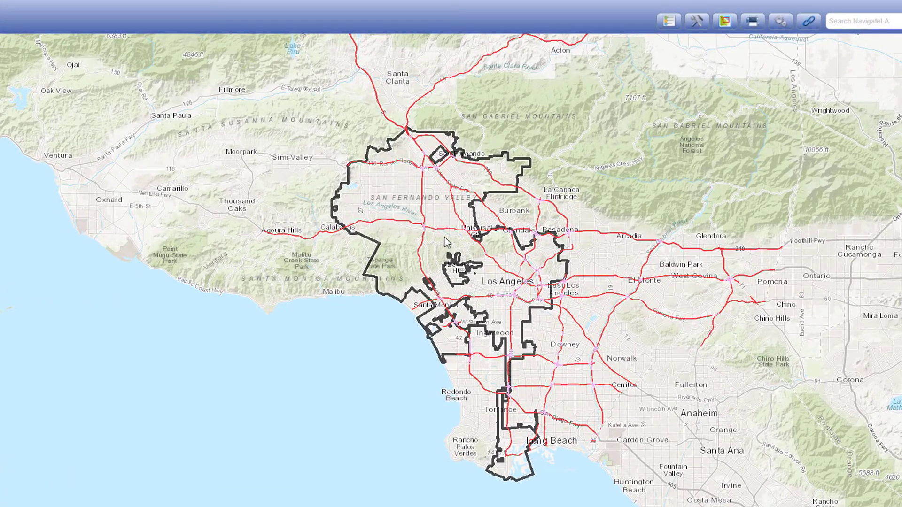
Show the map tools, glance at Draw Tools, then return to Navigation Tools.
click(697, 22)
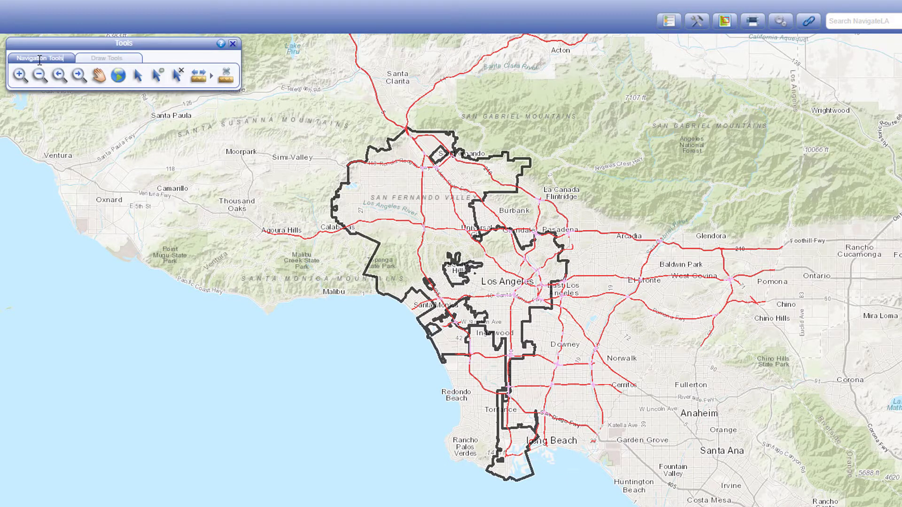
click(90, 58)
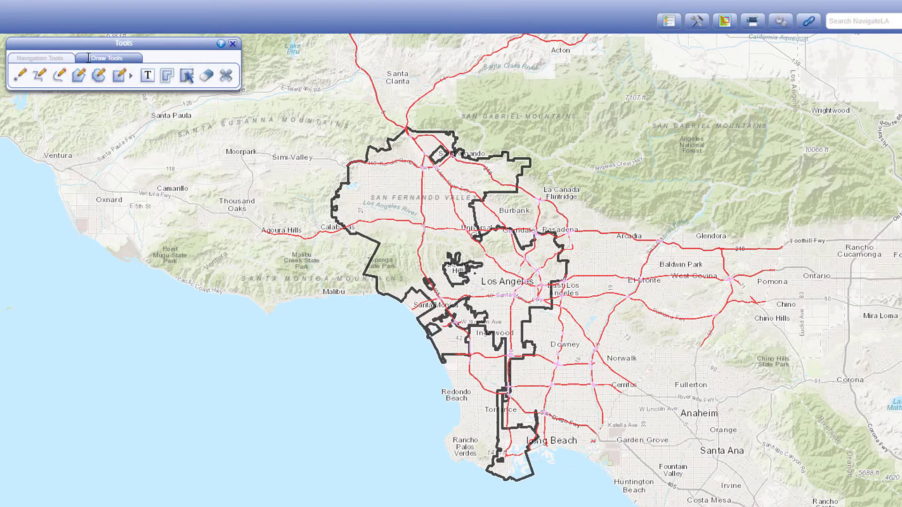
click(69, 63)
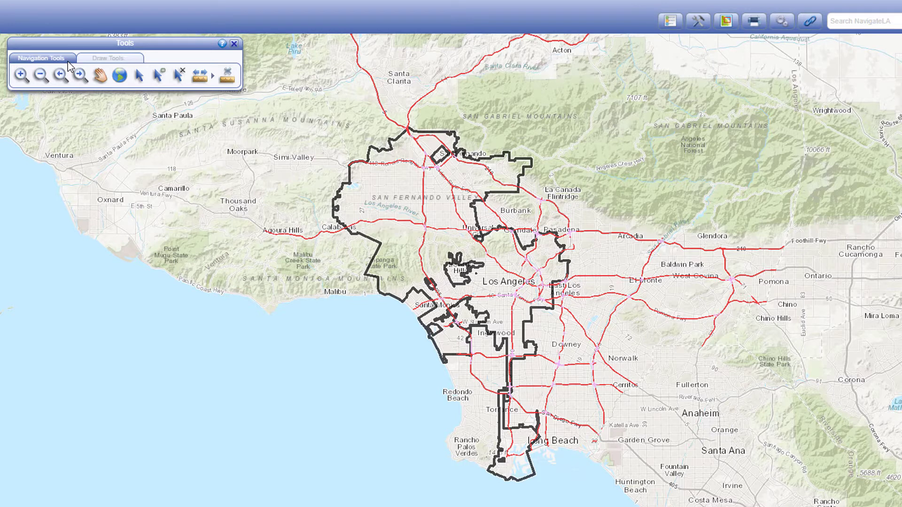
Zoom in with boxes from the San Fernando Valley down to the lots along Lurline Ave.
click(24, 79)
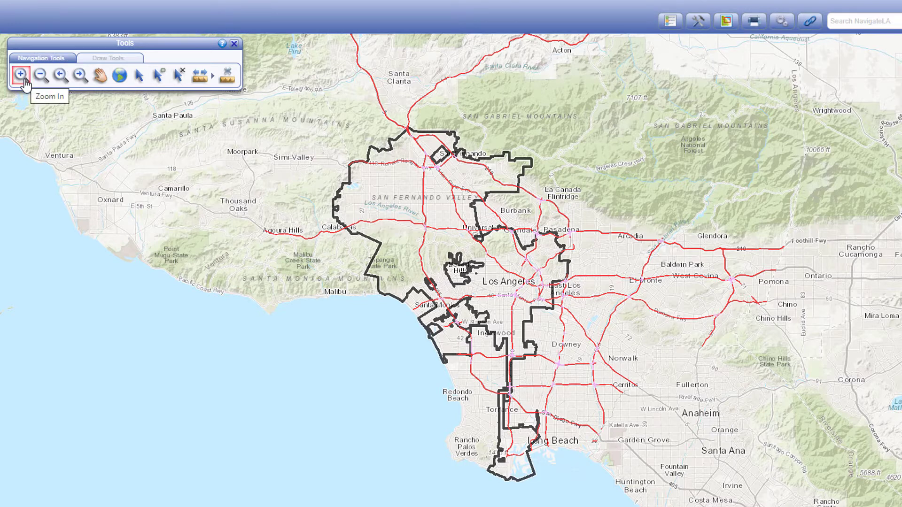
click(21, 74)
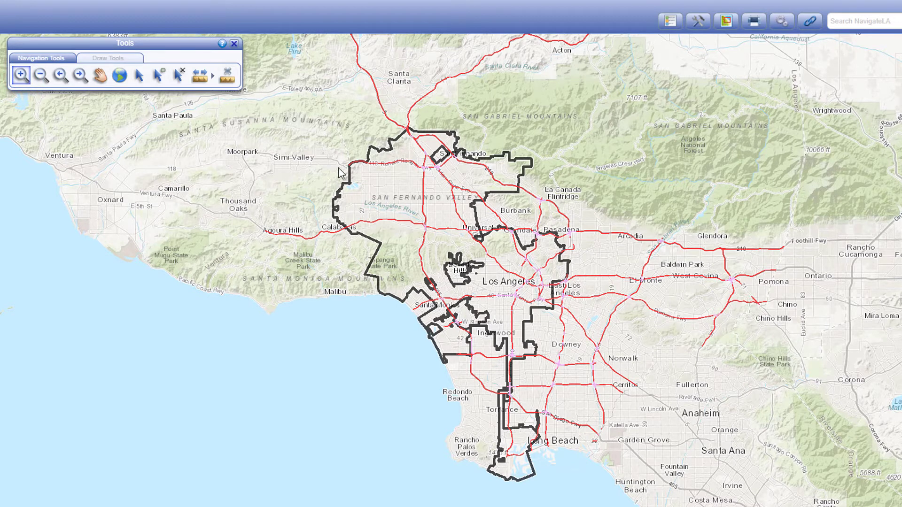
drag(342, 149, 478, 236)
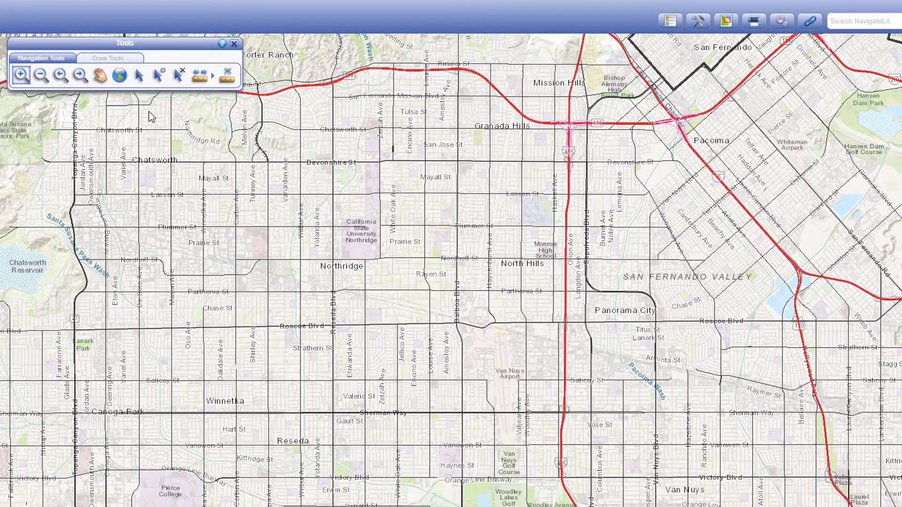
drag(148, 111, 158, 119)
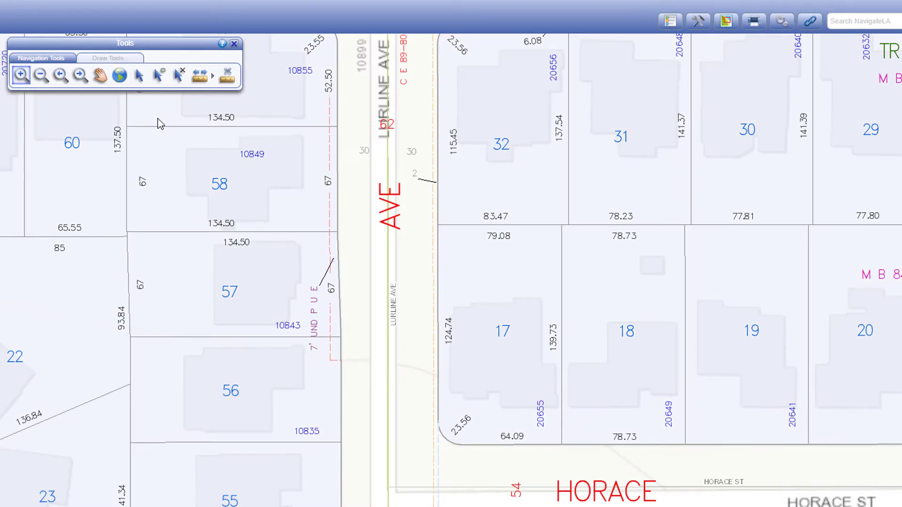
Zoom out with boxes from the neighbourhood lots back to the regional Los Angeles map.
click(41, 75)
drag(41, 112, 541, 505)
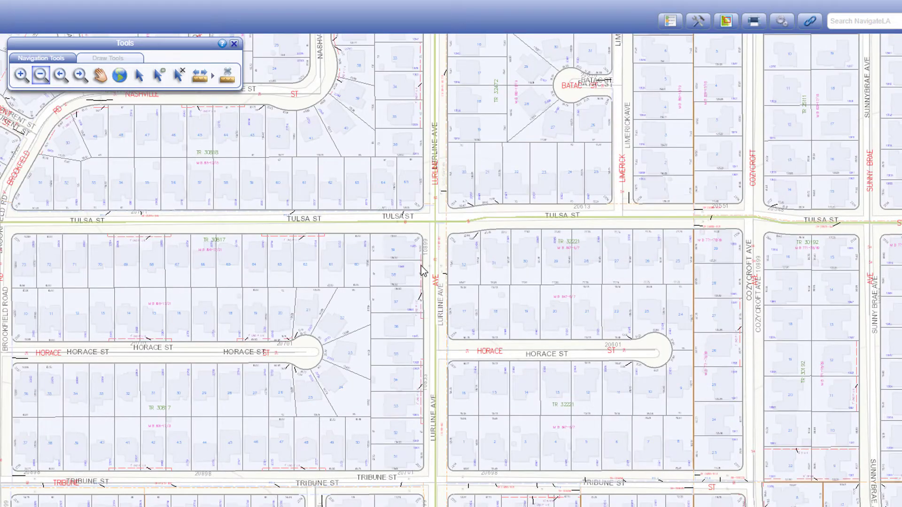
click(421, 229)
drag(429, 230, 430, 235)
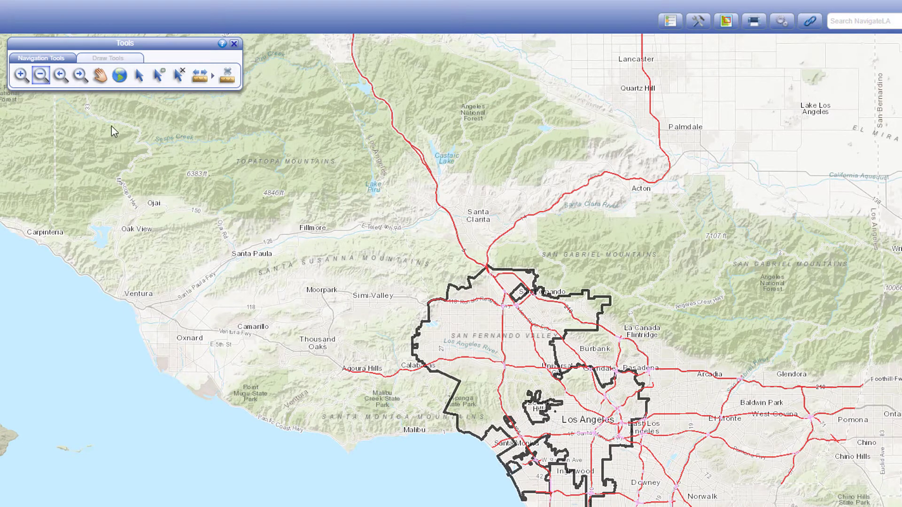
Toggle between previous and next extents, ending on the close-up of lots along Lurline Ave.
click(60, 82)
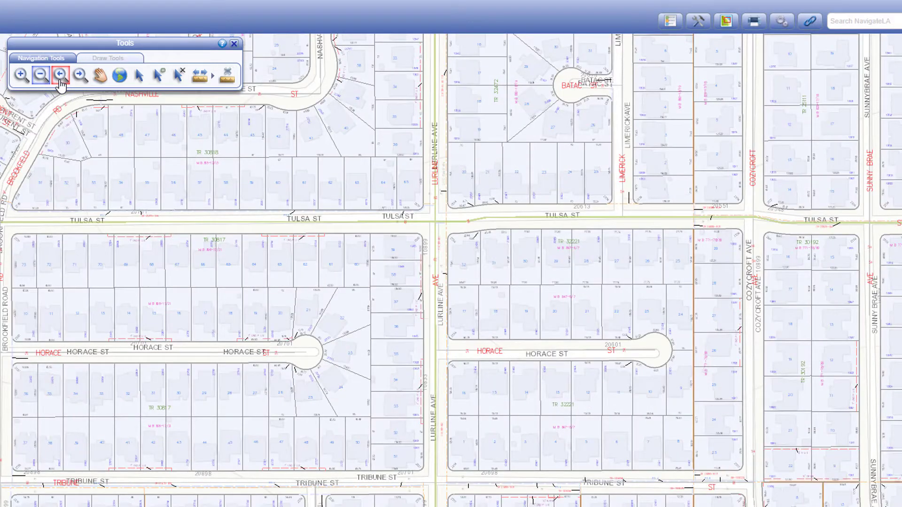
click(85, 86)
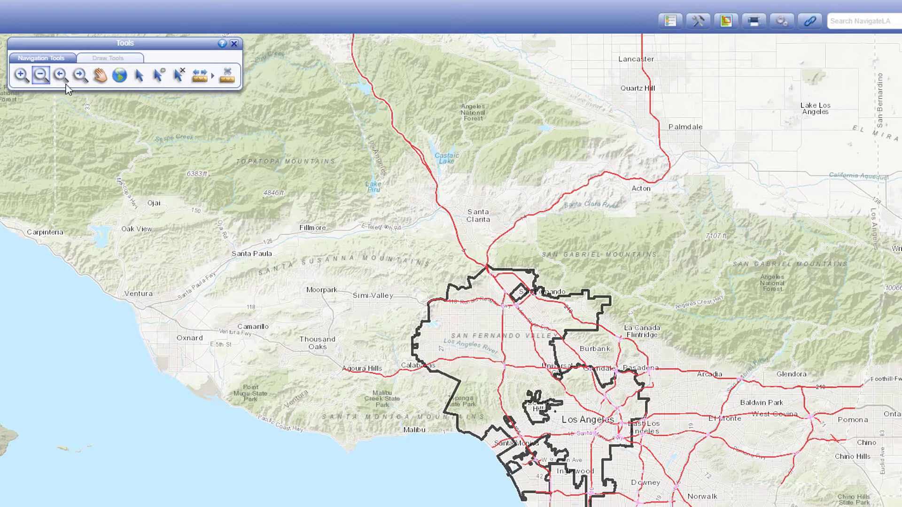
click(64, 85)
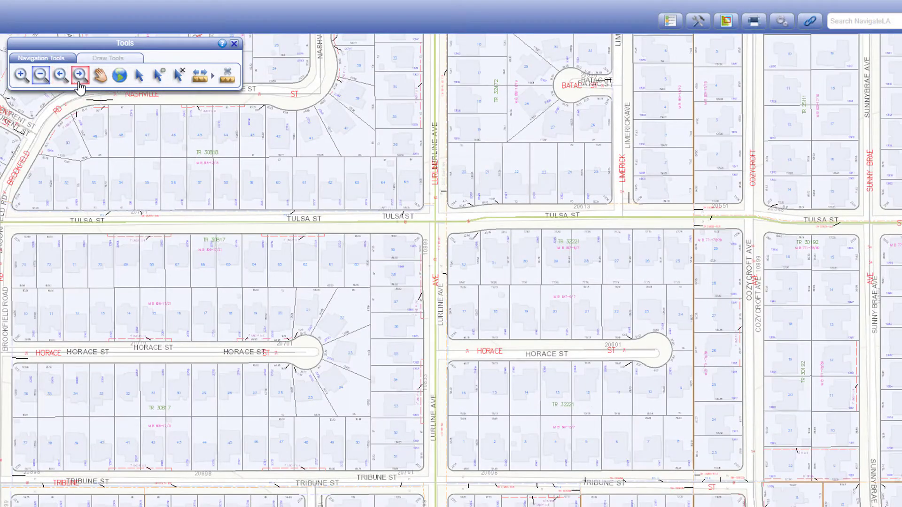
click(79, 86)
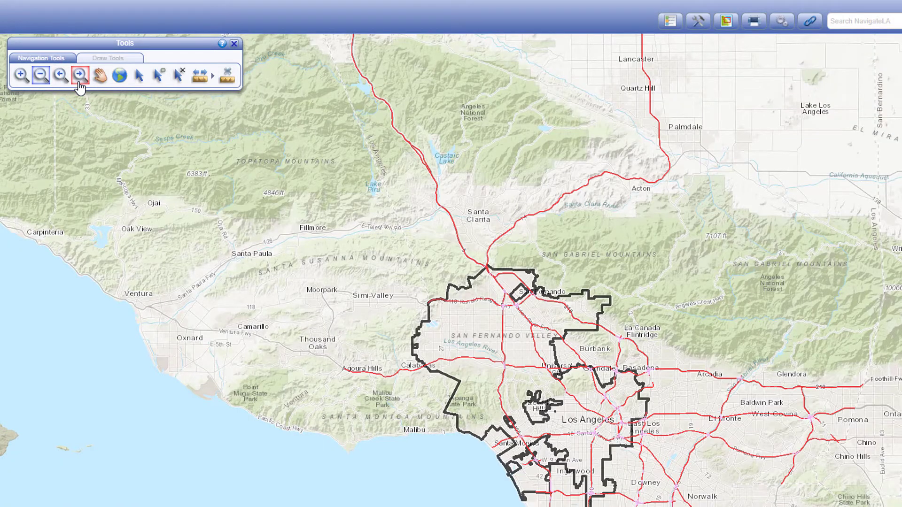
click(63, 84)
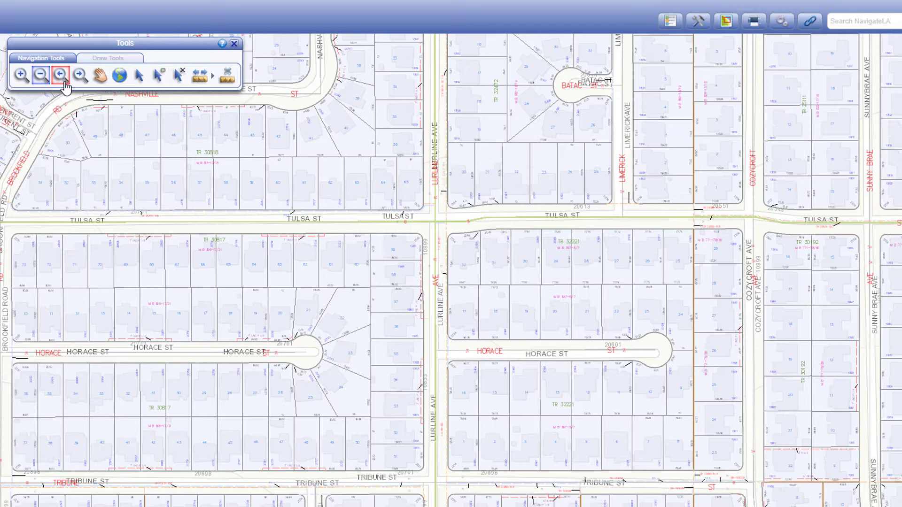
click(64, 85)
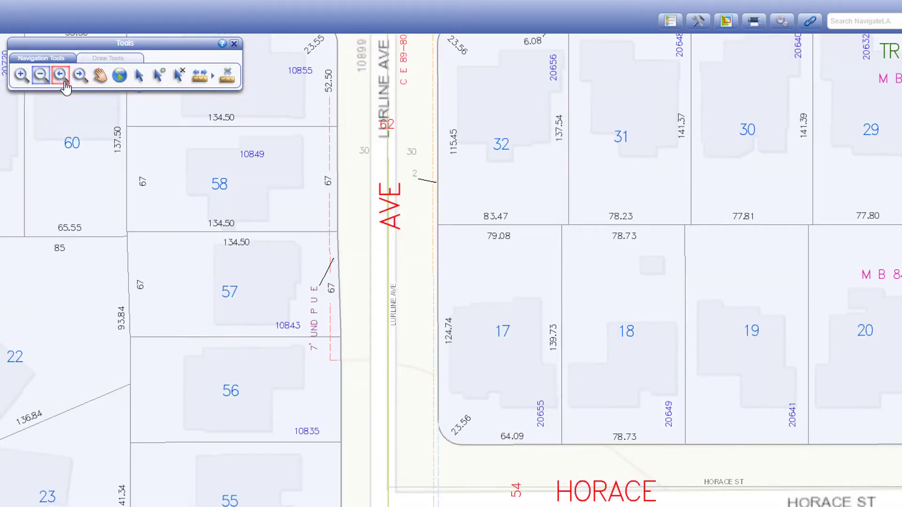
Pan the map toward the Horace St cul-de-sac, then jump to the full Los Angeles extent.
click(98, 76)
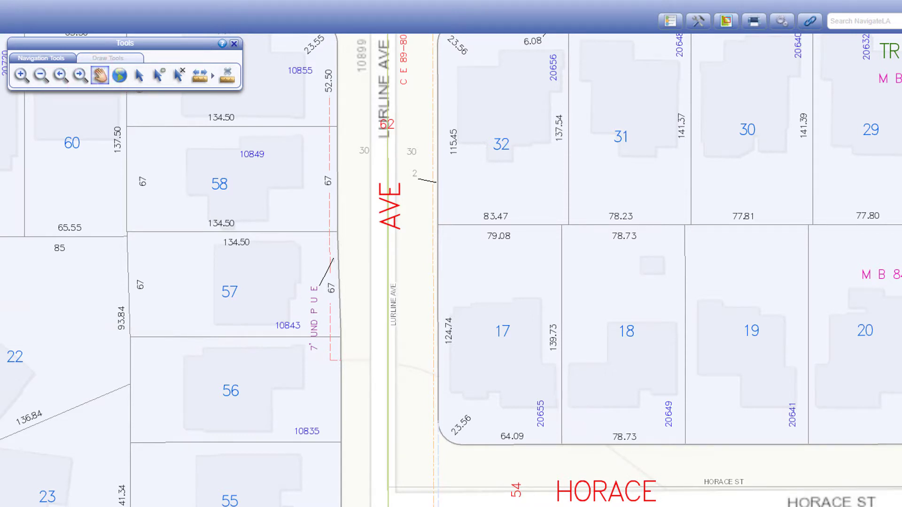
drag(700, 461, 140, 392)
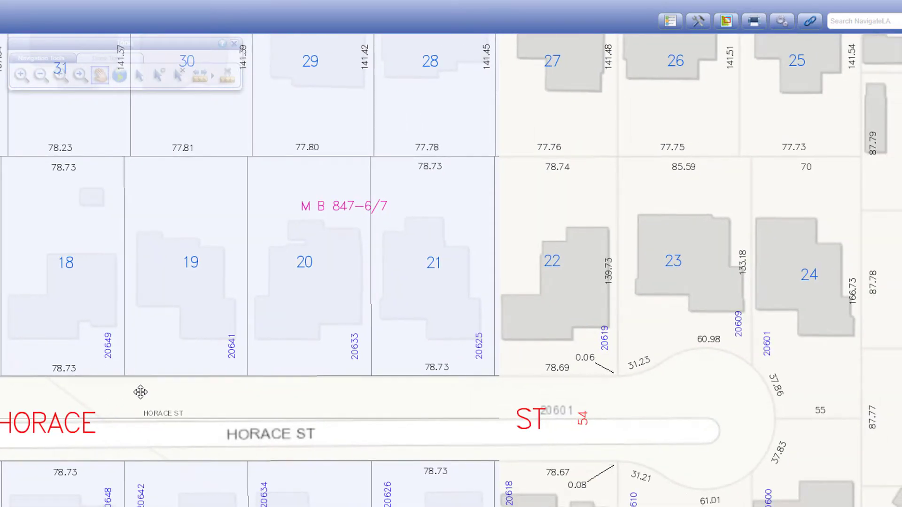
drag(722, 454, 452, 426)
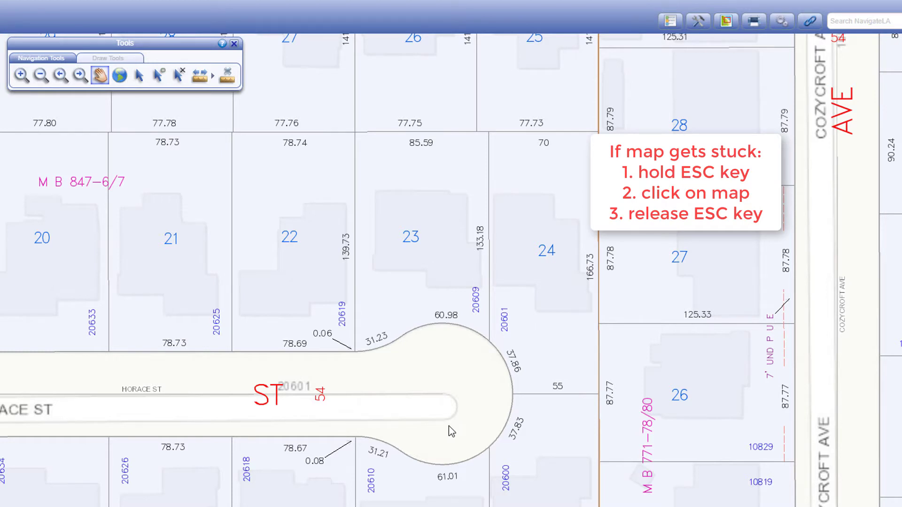
click(449, 425)
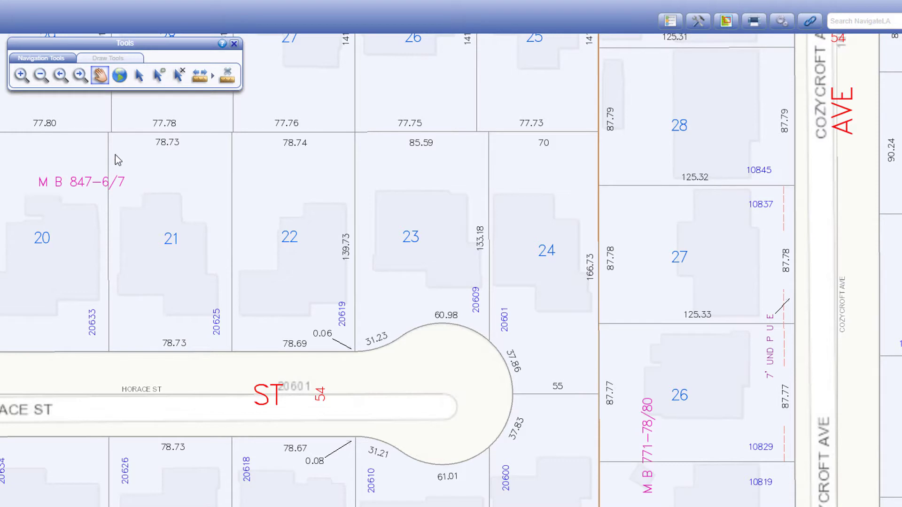
click(119, 75)
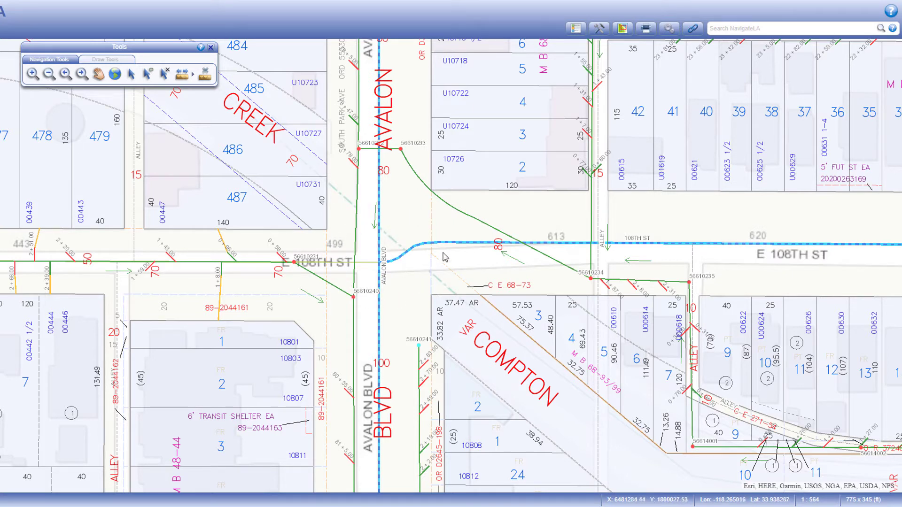
Show reports for the corner parcel, sewer pipe, C E 68-73 and M B 68-93/99 labels, then box-select the Compton lots.
click(465, 179)
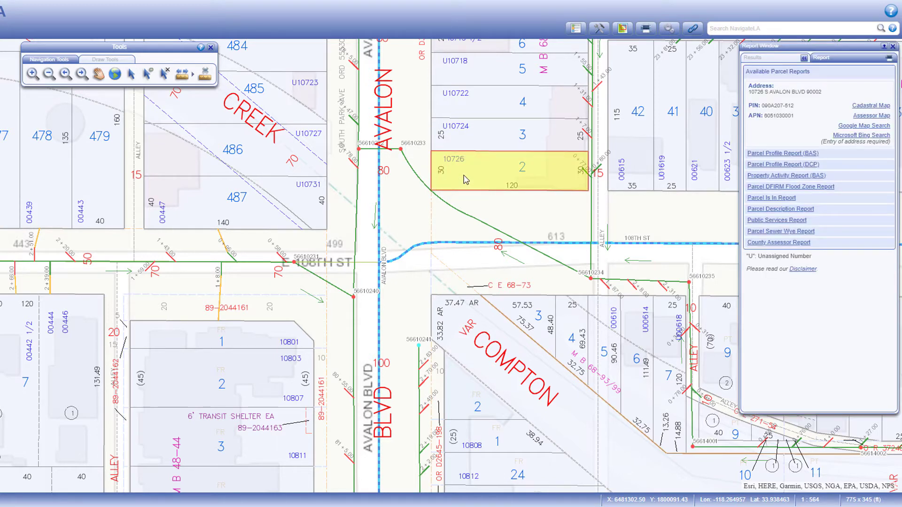
click(464, 215)
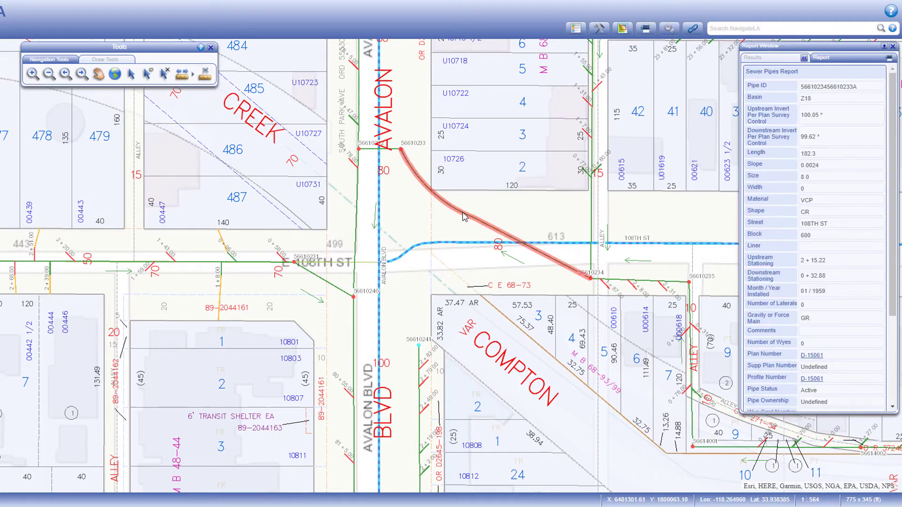
click(504, 288)
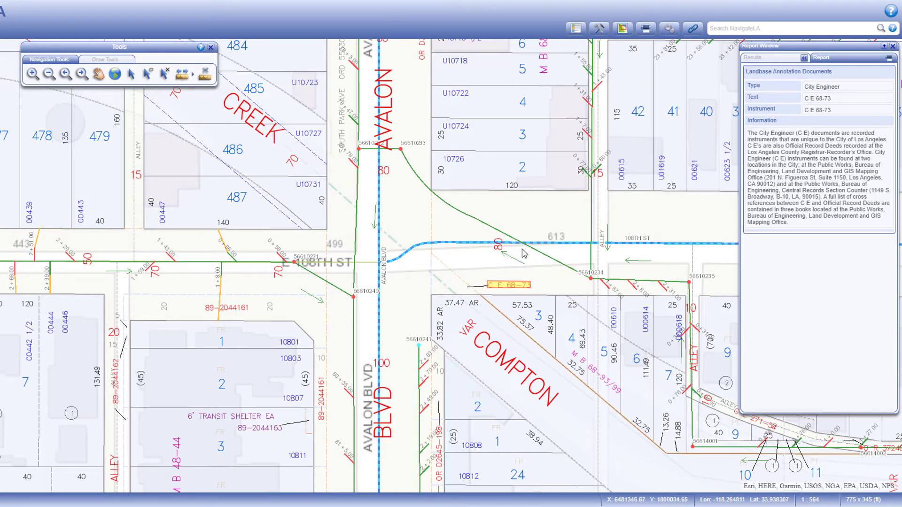
mouse_move(524, 247)
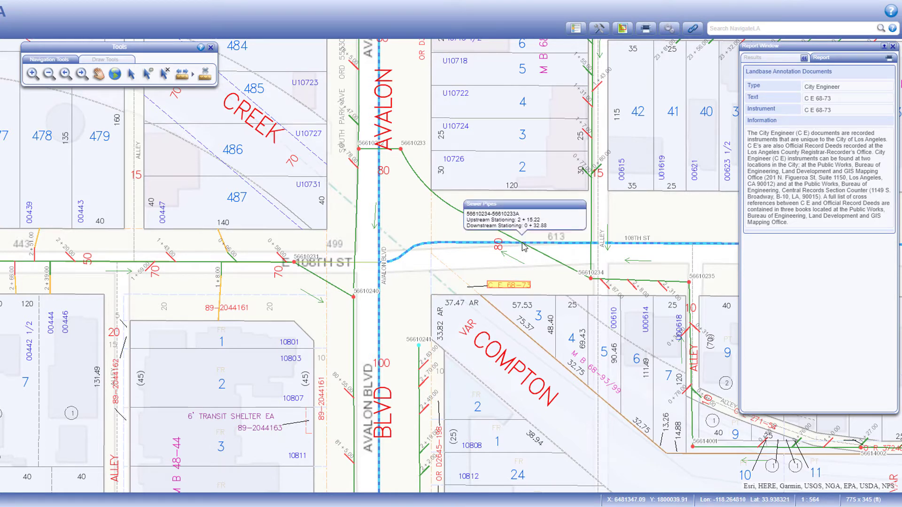
click(524, 247)
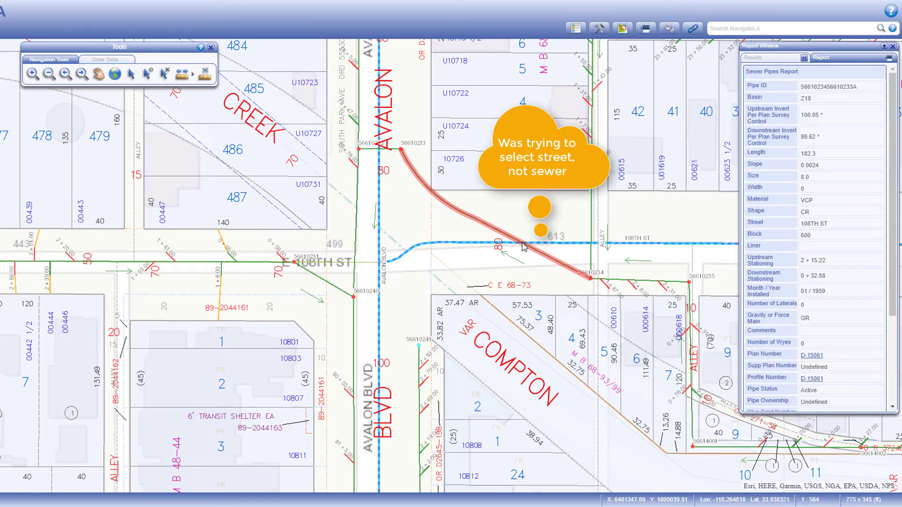
click(577, 359)
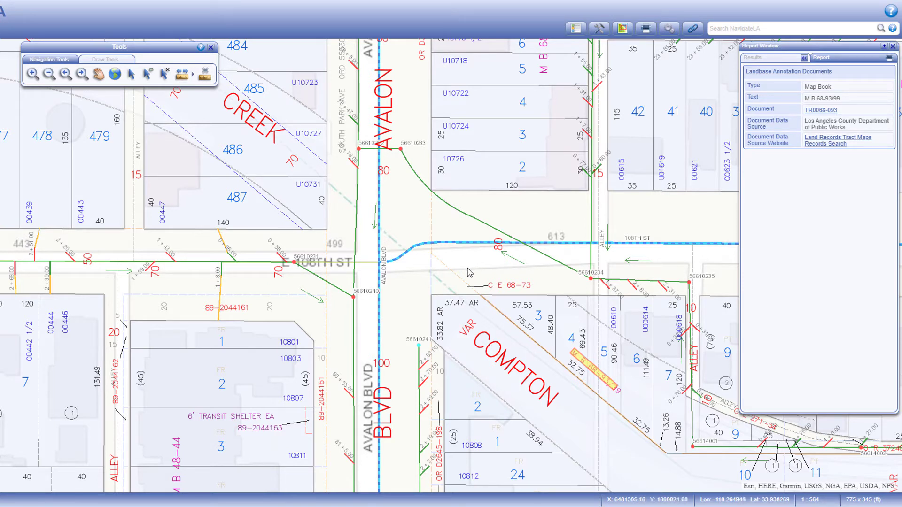
drag(467, 272, 667, 484)
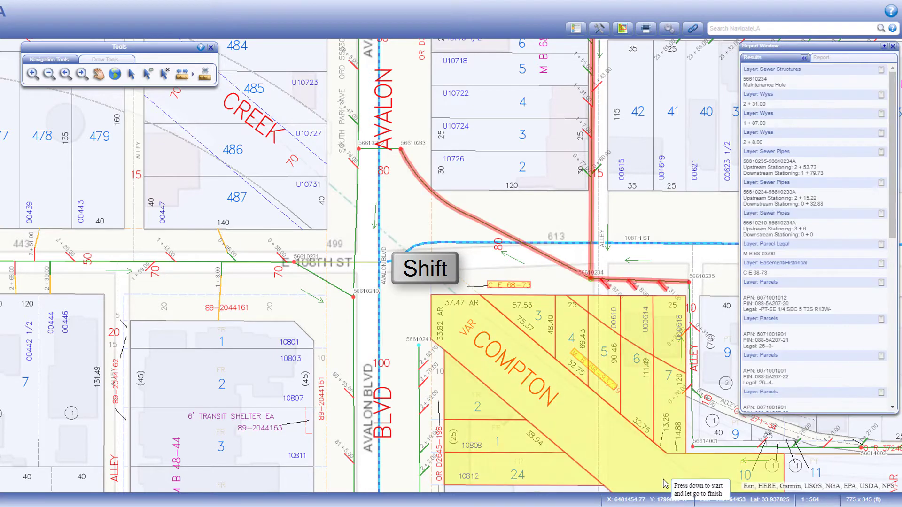
Deselect the COMPTON road strip, the C E 68-73 easement label and the M B label.
mouse_move(668, 481)
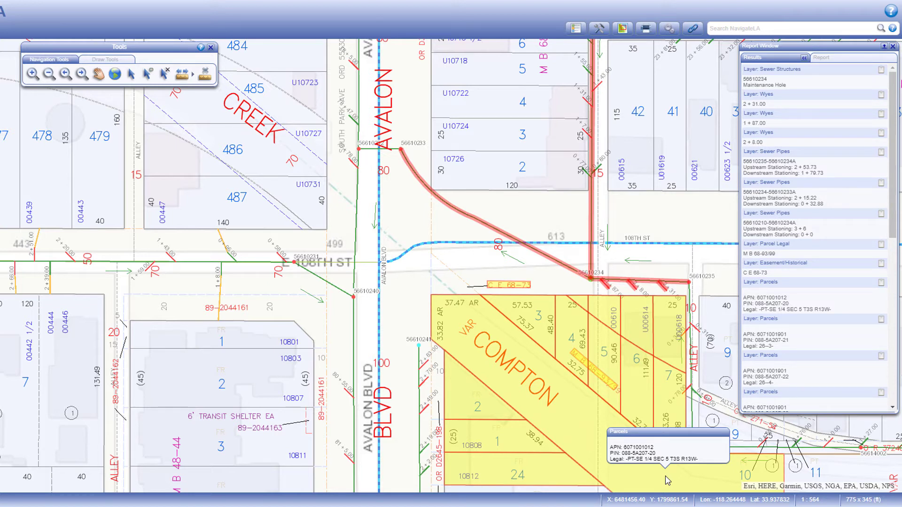
key(ctrl)
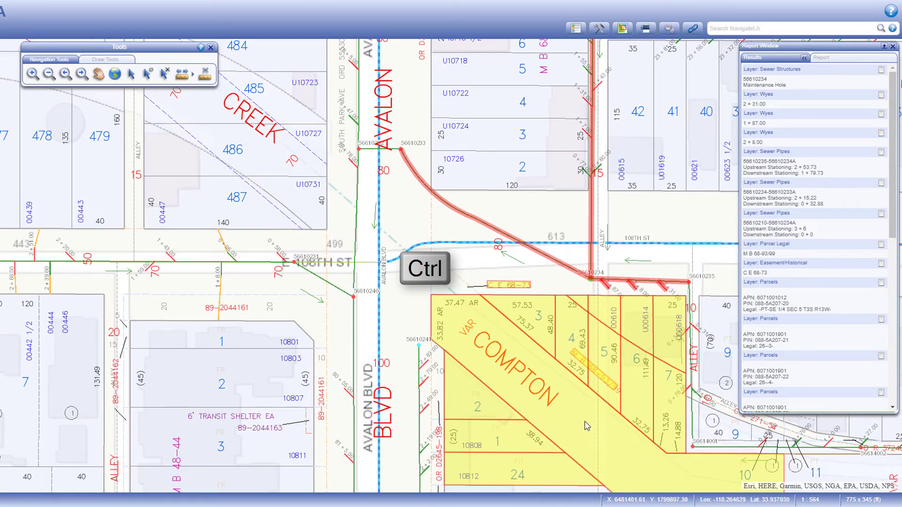
ctrl+click(553, 388)
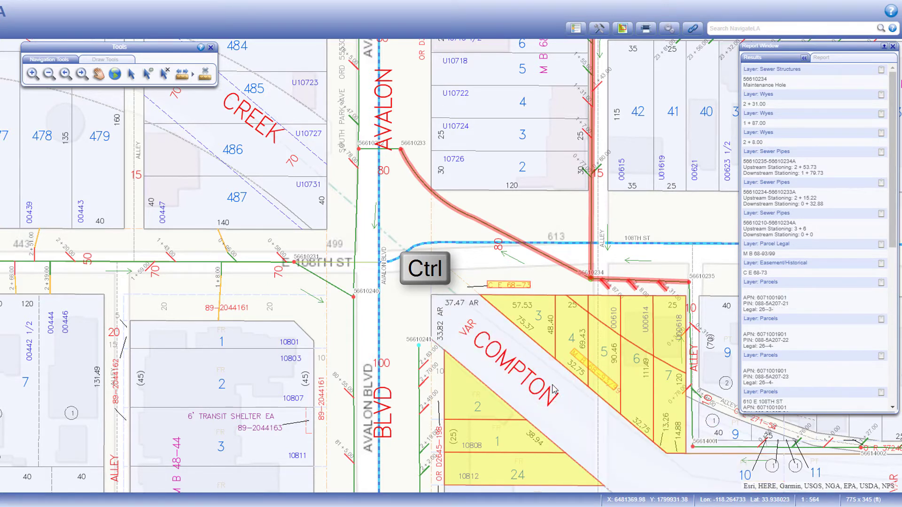
ctrl+click(525, 287)
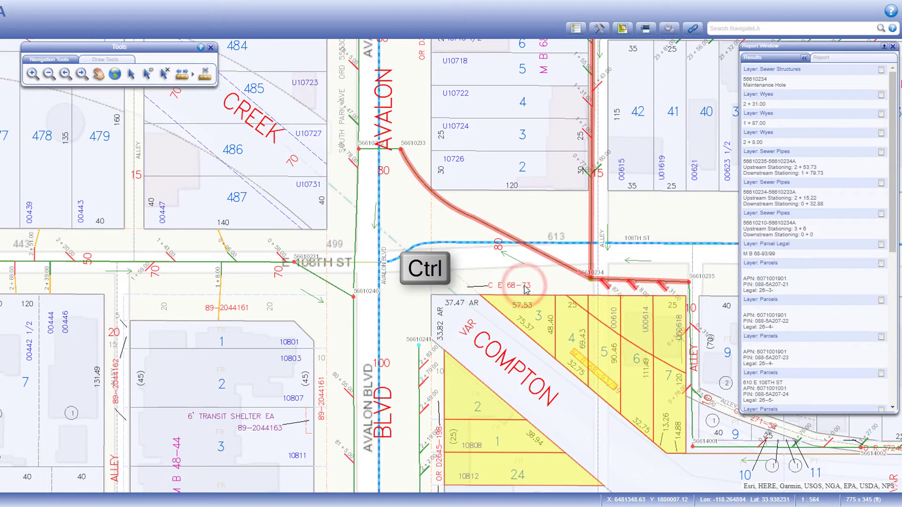
ctrl+click(581, 359)
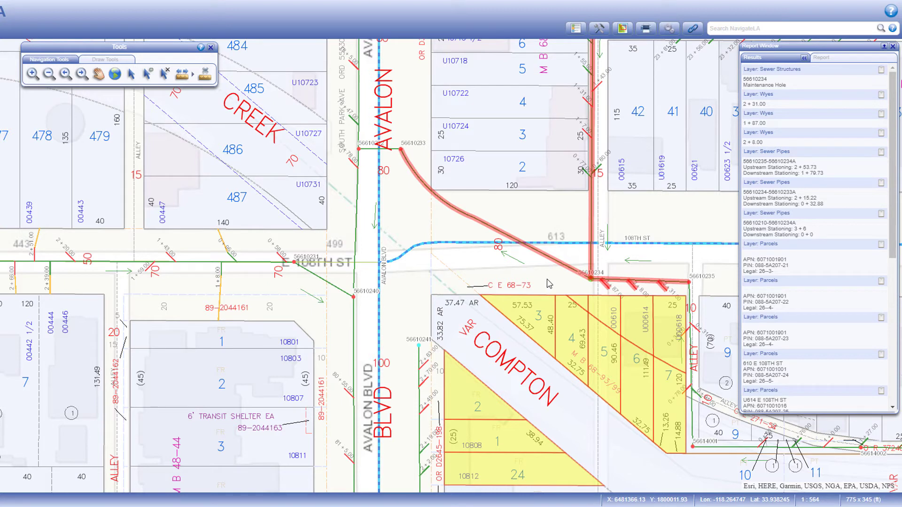
Toggle the wyes east of the parcels out of the selection and add the small corner parcel.
key(ctrl+shift)
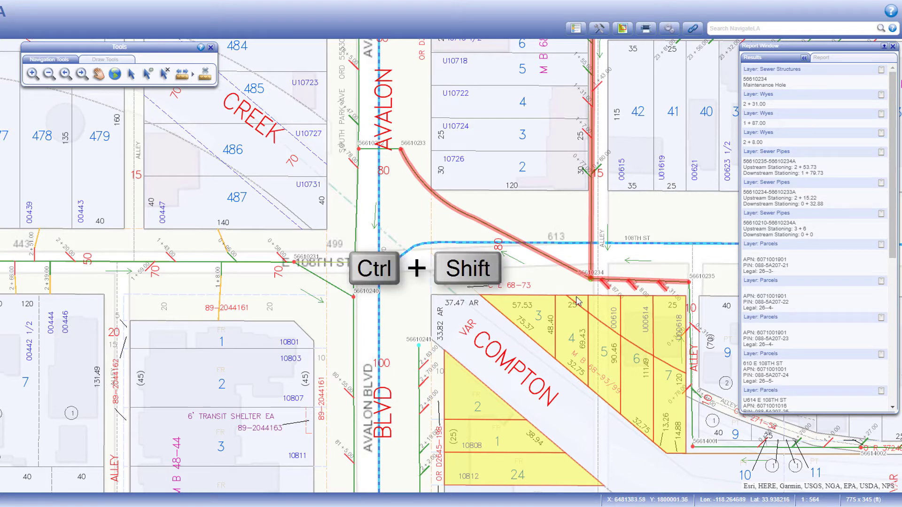
drag(585, 301, 670, 311)
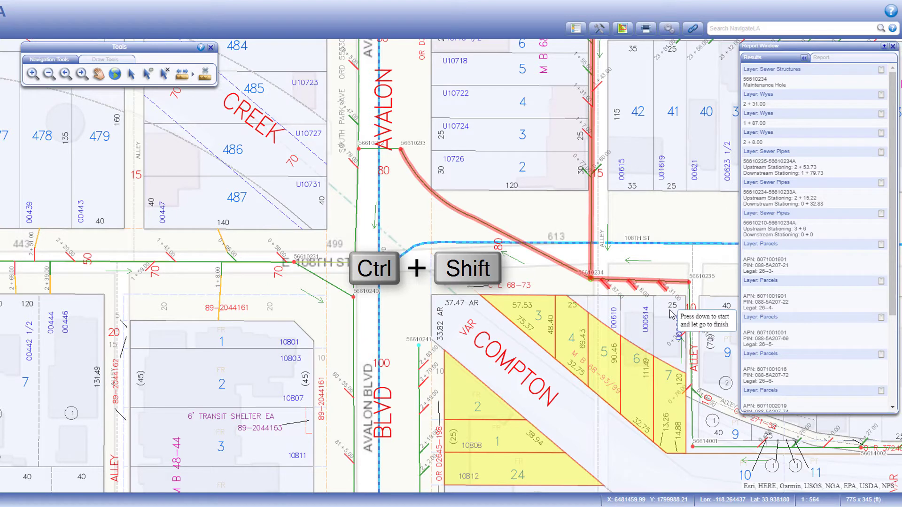
drag(595, 285, 674, 299)
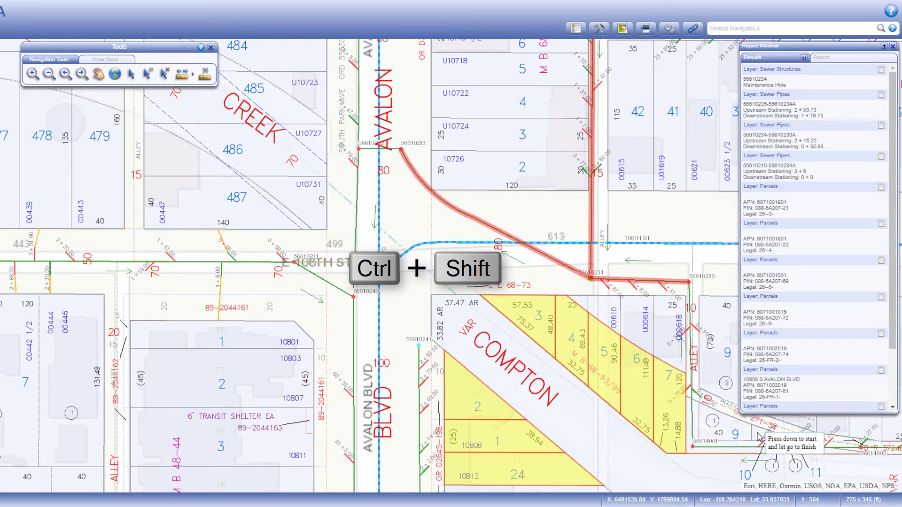
drag(751, 433, 739, 439)
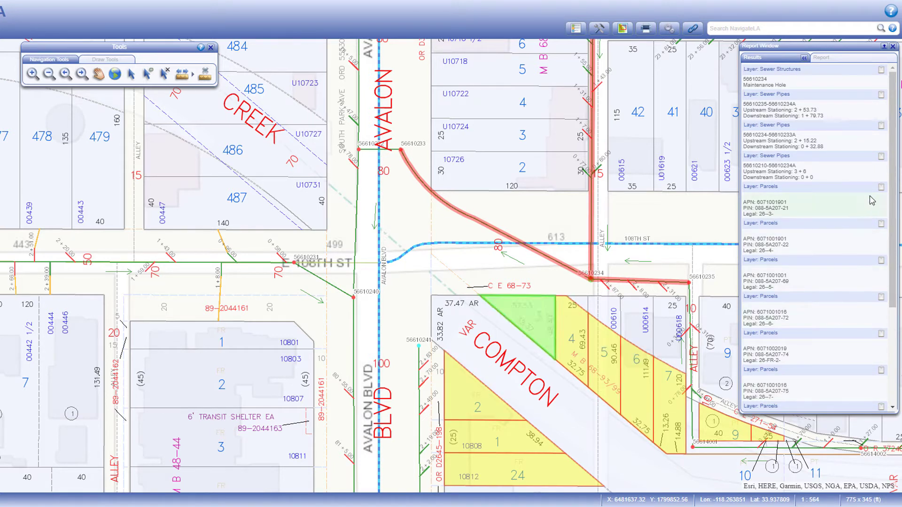
View the detailed report for the selected sewer pipe.
click(880, 158)
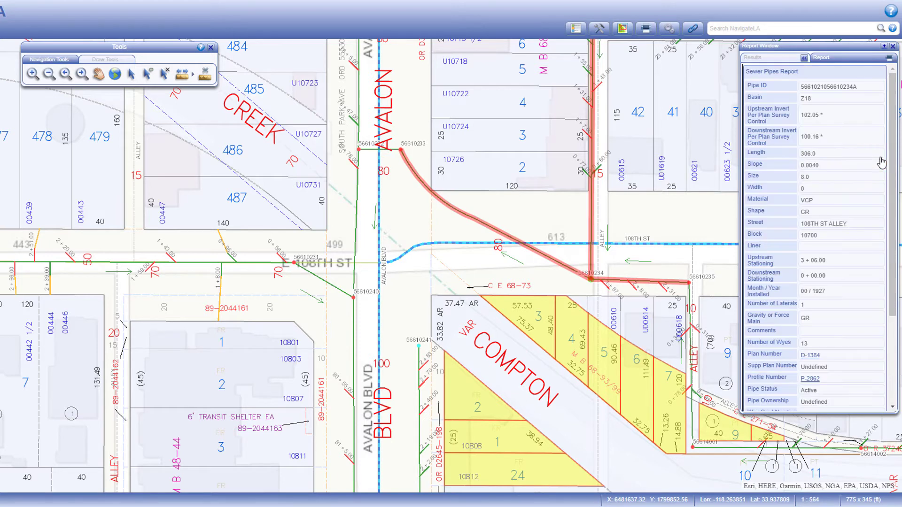
drag(893, 139, 894, 226)
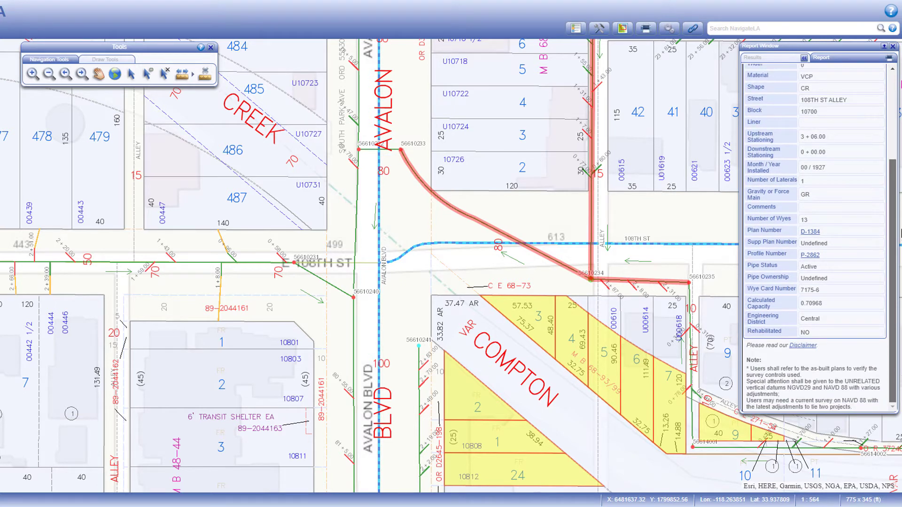
scroll(882, 123, up, 5)
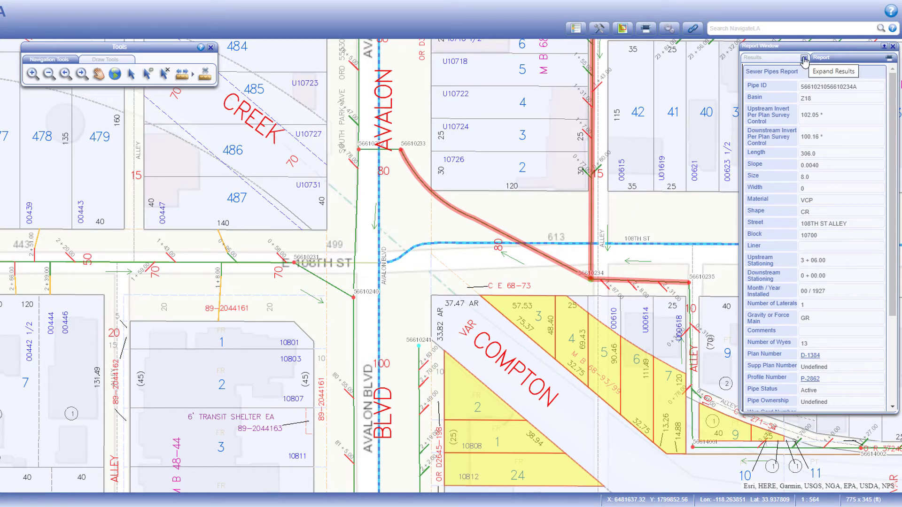
Open a parcel's Parcel Is In report from the results list, then collapse the results.
click(804, 59)
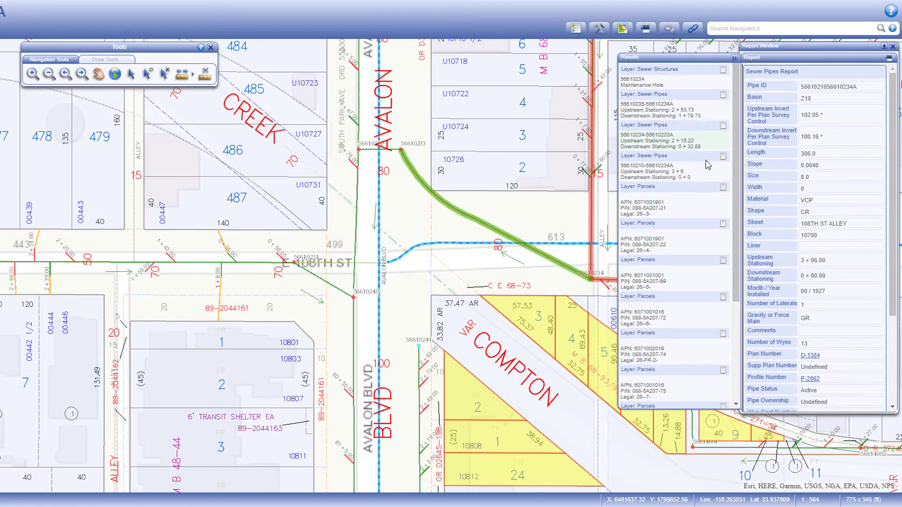
click(724, 262)
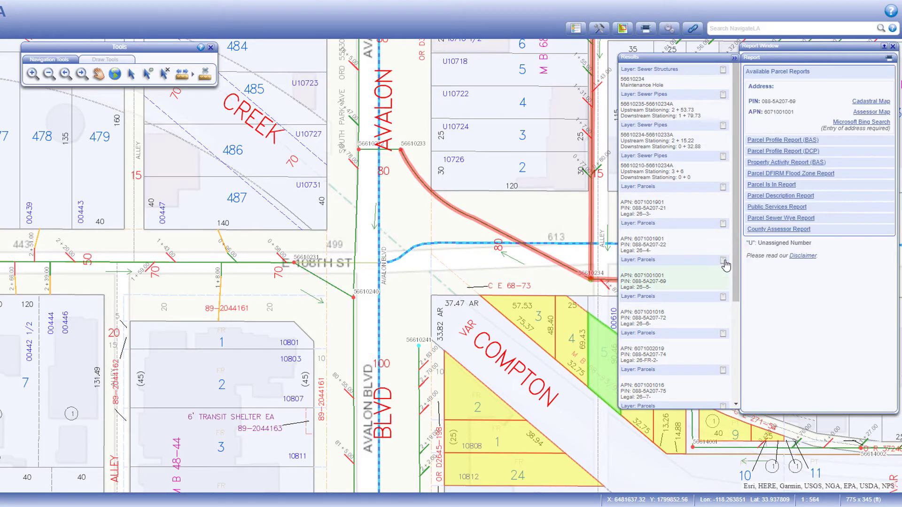
click(759, 186)
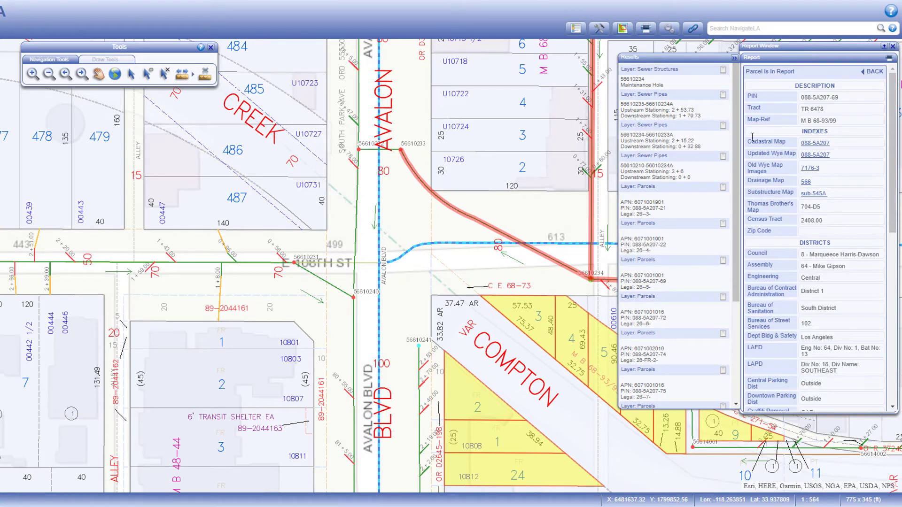
click(735, 59)
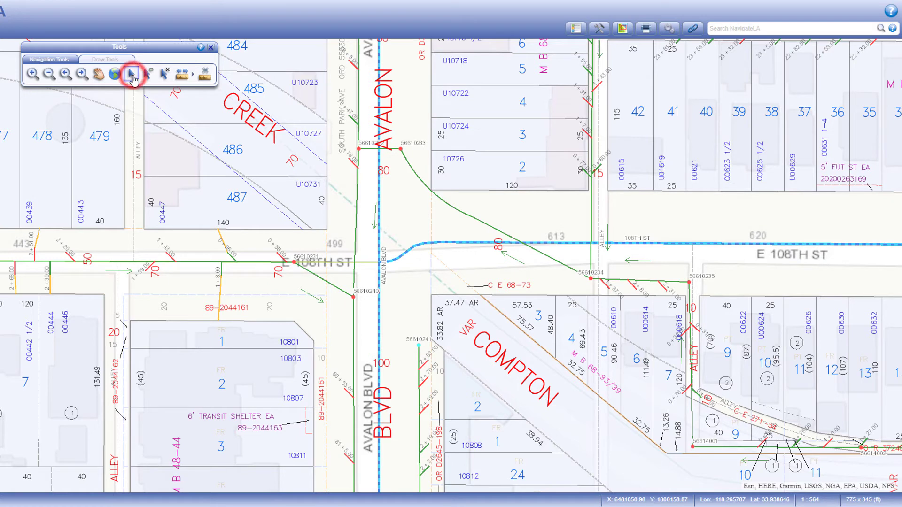
Draw a freehand selection shape over parcel 487 and the area south of it.
click(133, 75)
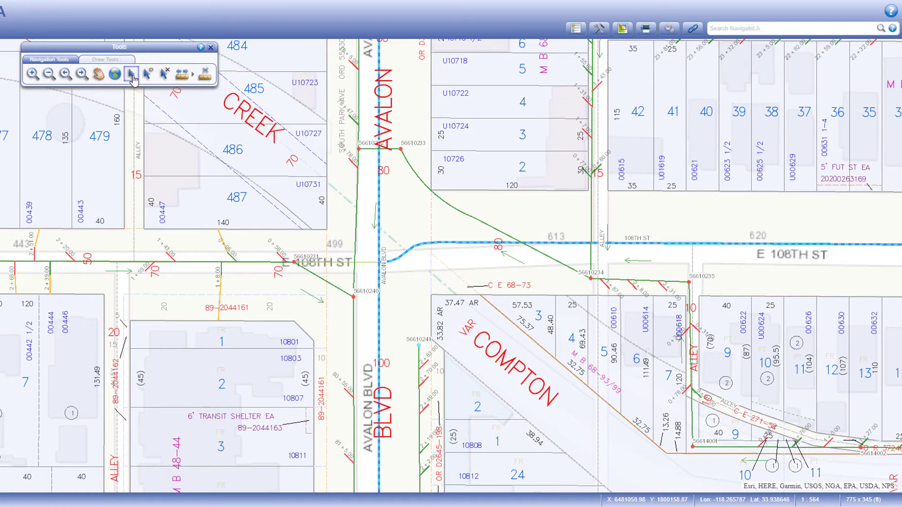
click(165, 191)
mouse_move(164, 187)
mouse_down()
mouse_move(239, 199)
mouse_move(267, 255)
mouse_move(261, 289)
mouse_move(233, 323)
mouse_move(155, 351)
mouse_move(123, 344)
mouse_move(57, 294)
mouse_move(45, 243)
mouse_move(67, 193)
mouse_up()
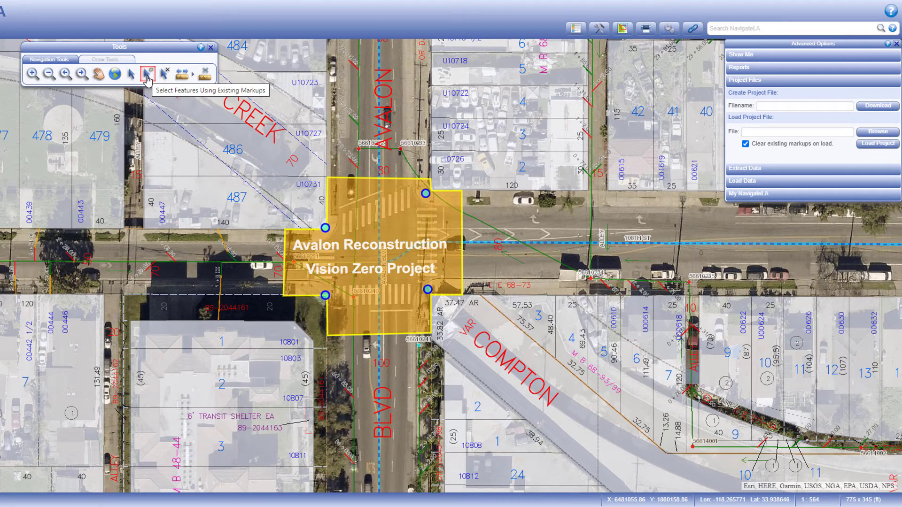
Select all features touching the Vision Zero project markup, then clear the selected features.
click(147, 75)
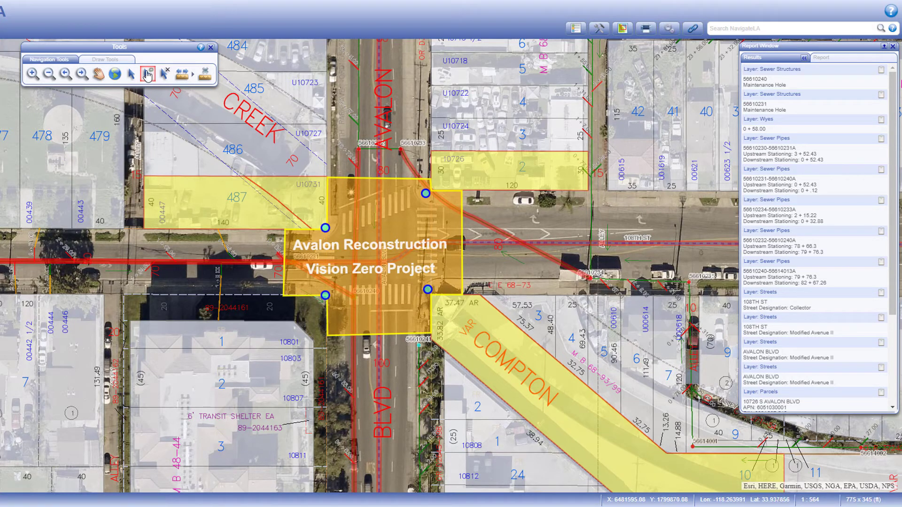
click(131, 63)
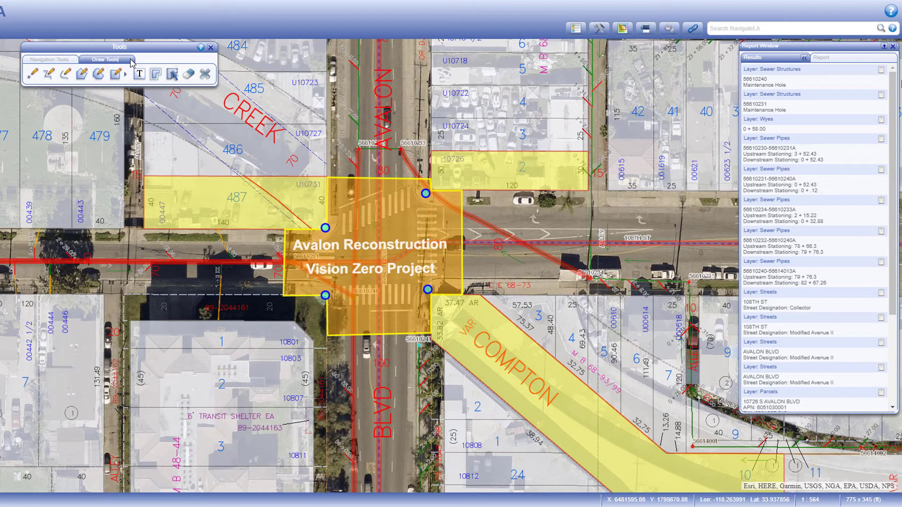
click(73, 58)
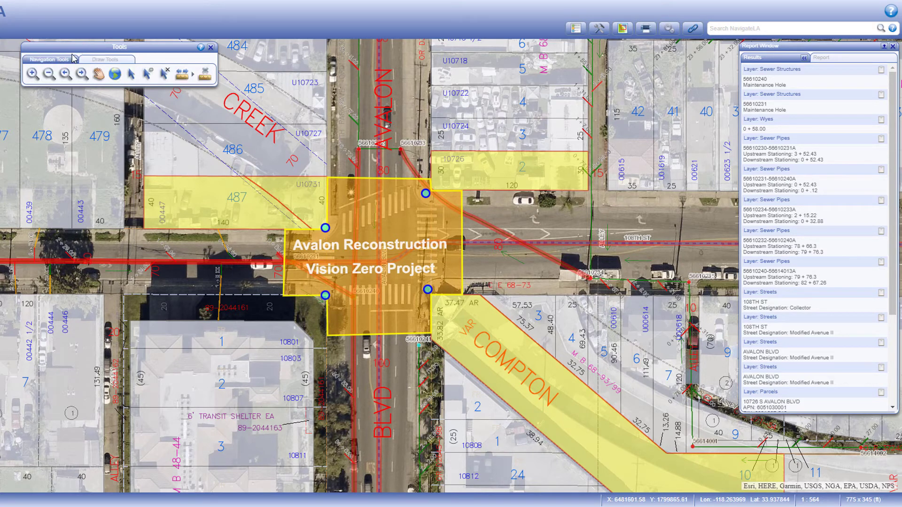
click(165, 81)
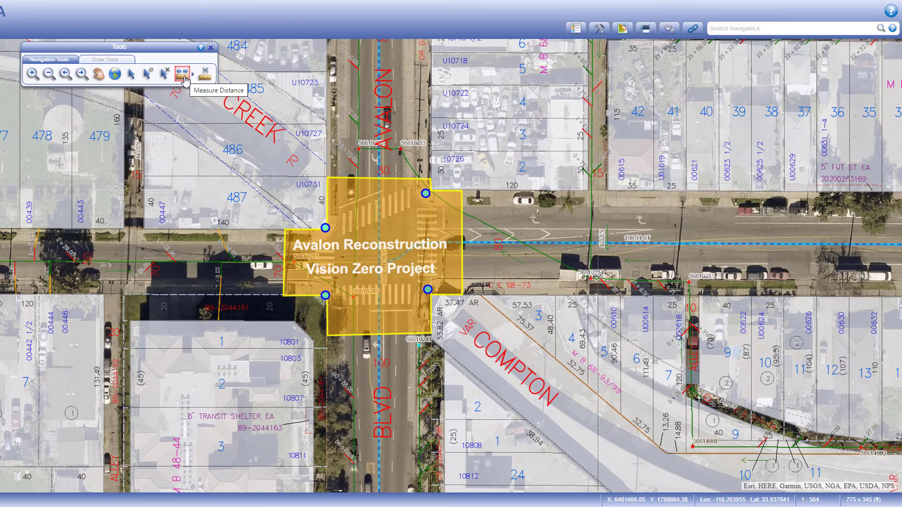
Measure a distance across 108th St, show it in Meters, and list each segment.
click(183, 74)
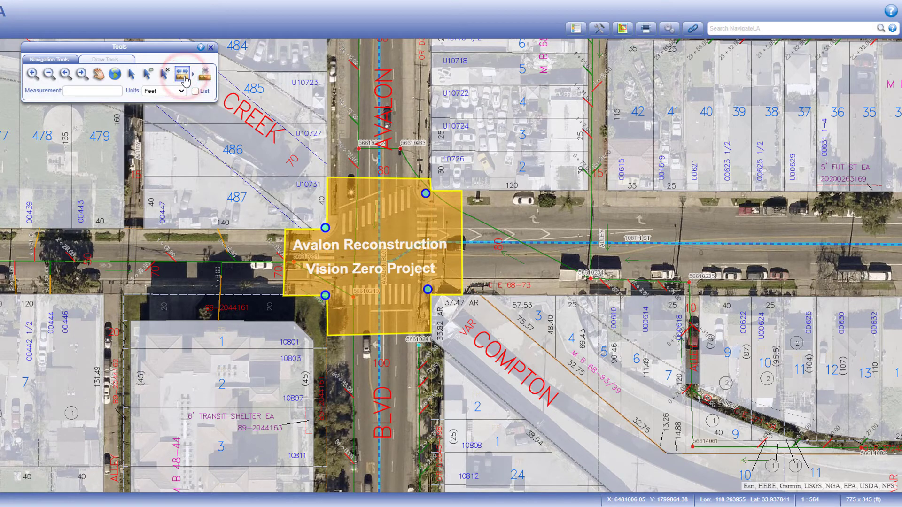
click(520, 191)
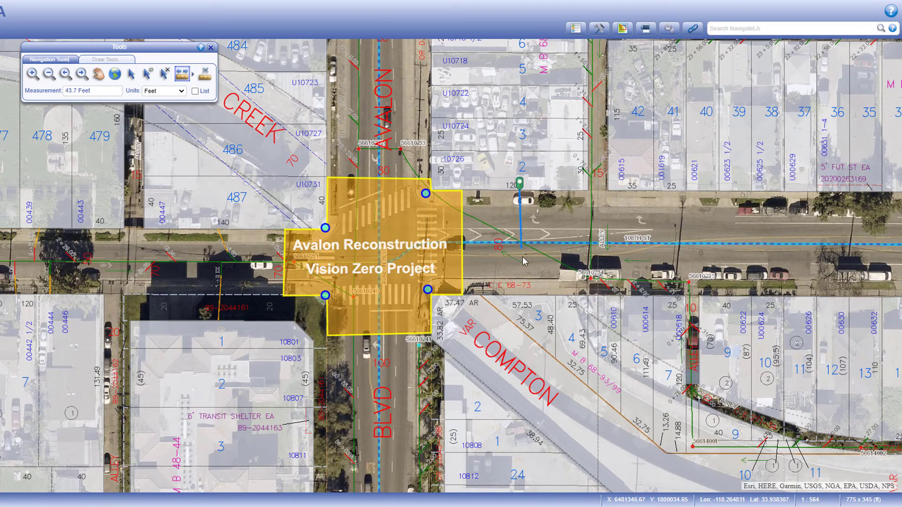
click(519, 296)
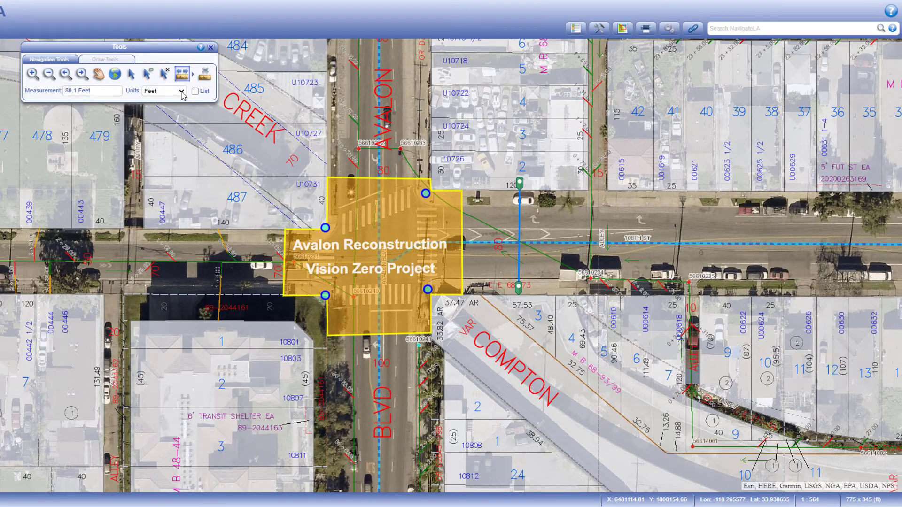
click(181, 91)
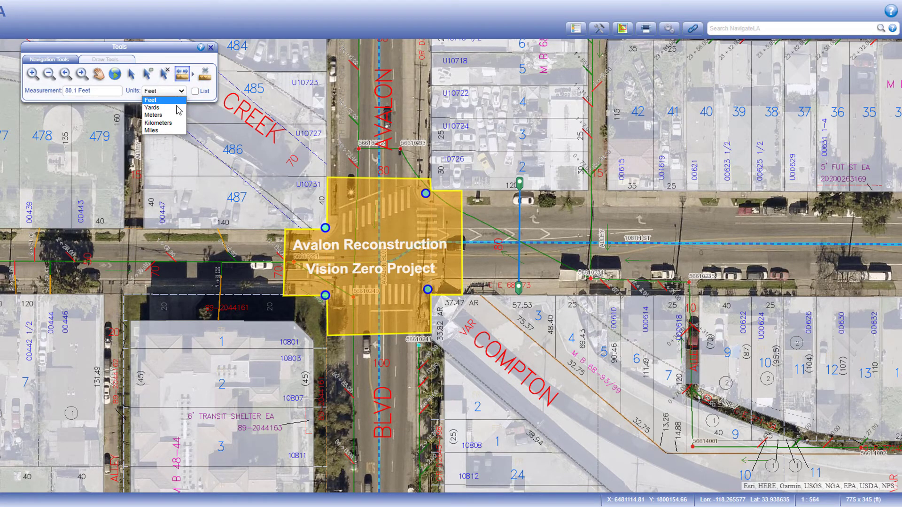
click(170, 117)
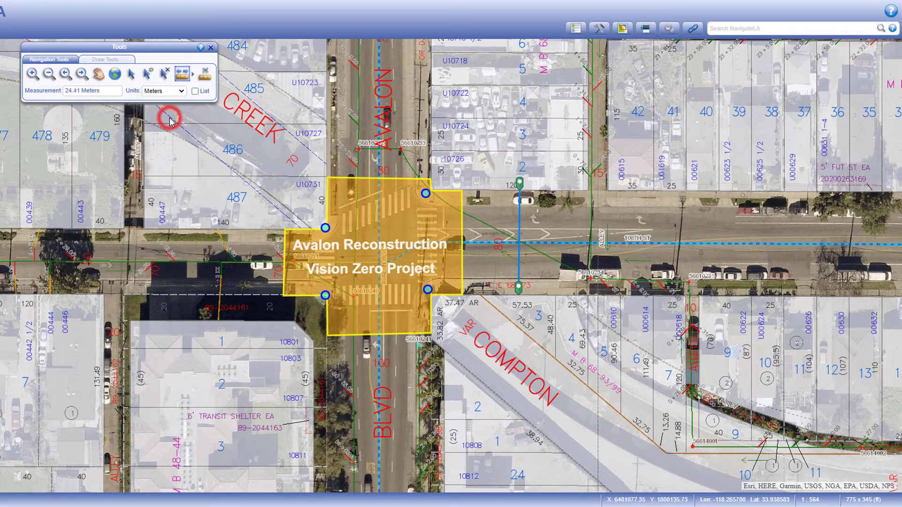
click(195, 92)
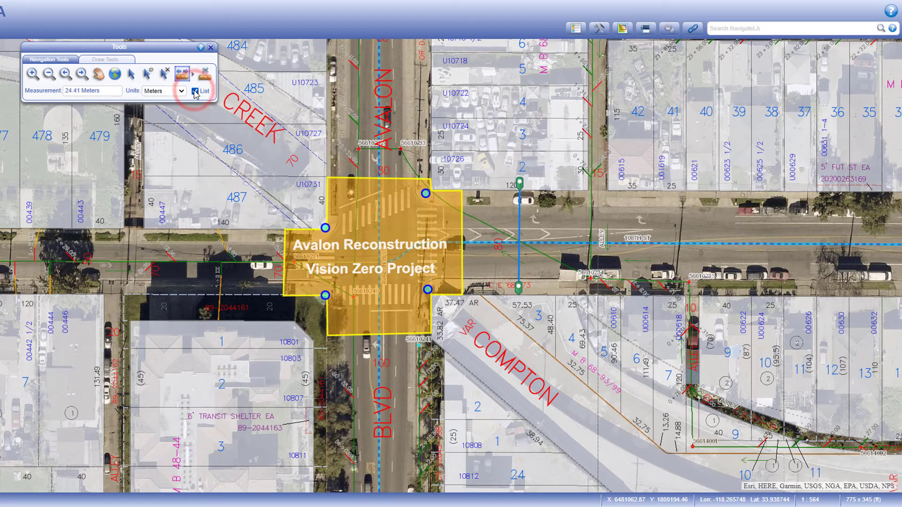
Trace a multi-point distance line from the top of Avalon east along 108th St, totalling 87.7 m.
click(357, 149)
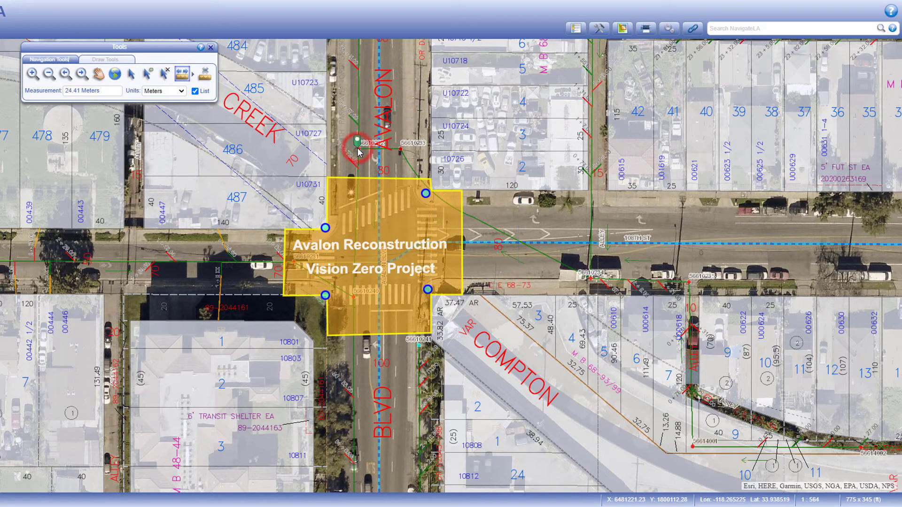
click(400, 150)
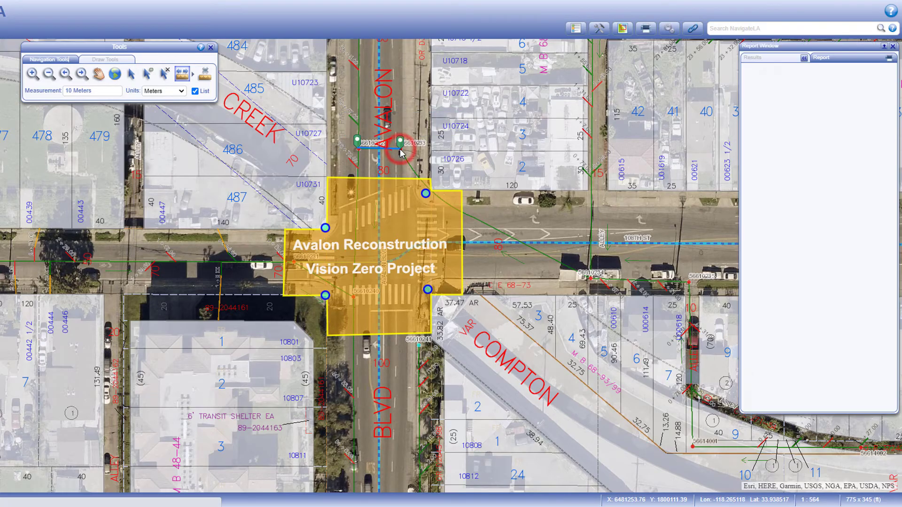
click(416, 172)
click(428, 188)
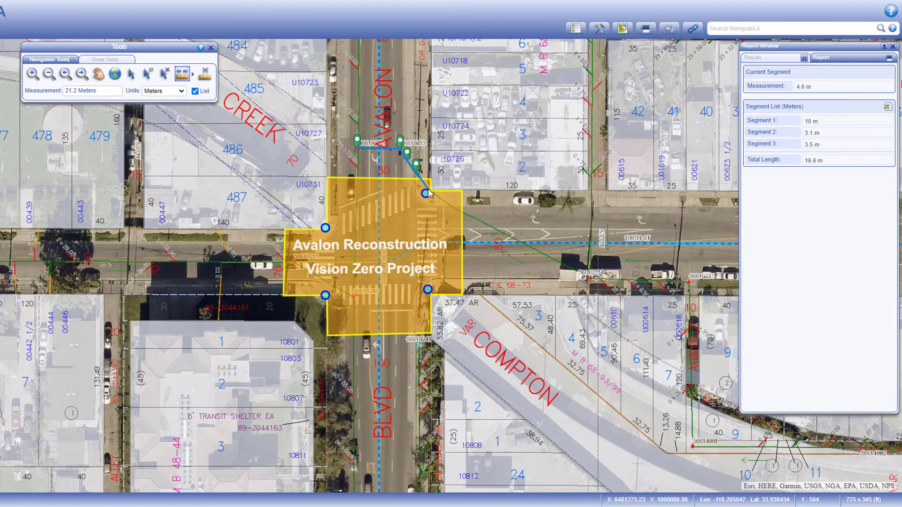
click(443, 201)
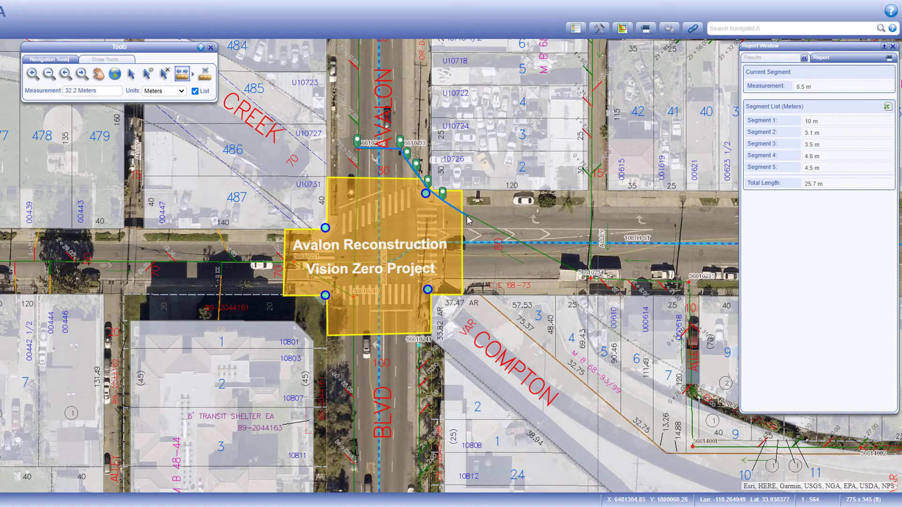
click(470, 217)
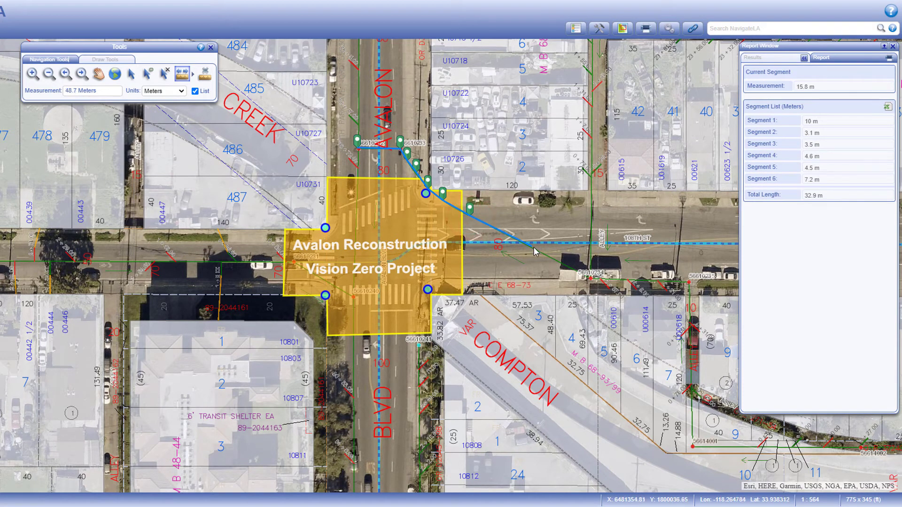
double_click(590, 279)
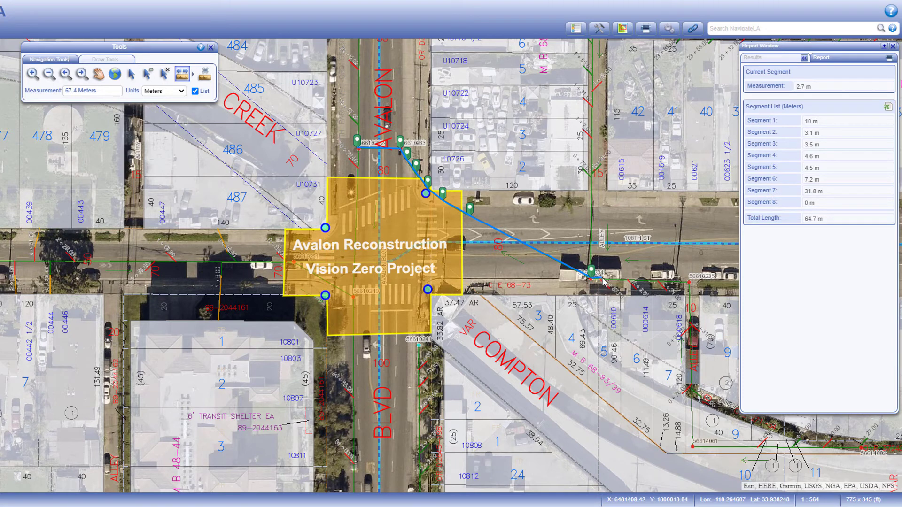
double_click(688, 284)
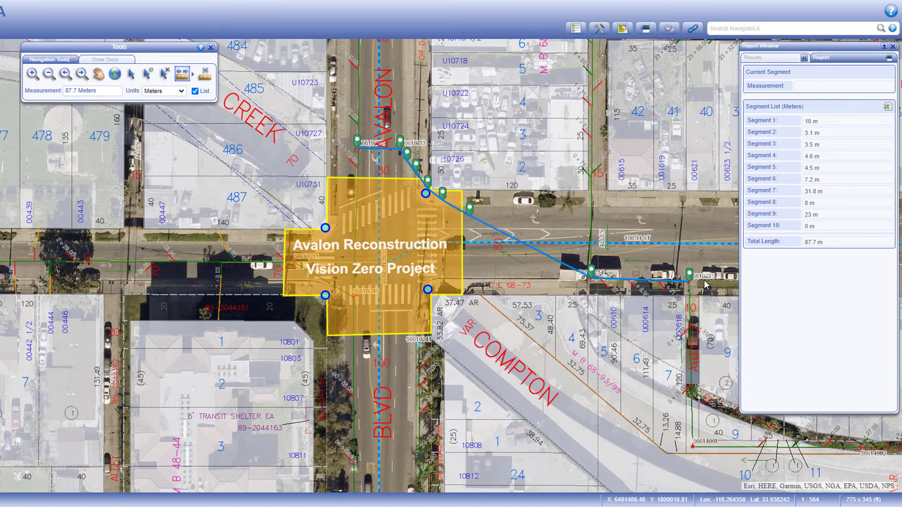
Measure the area of the small triangular parcel beside Compton Ave using a three-corner outline.
click(194, 79)
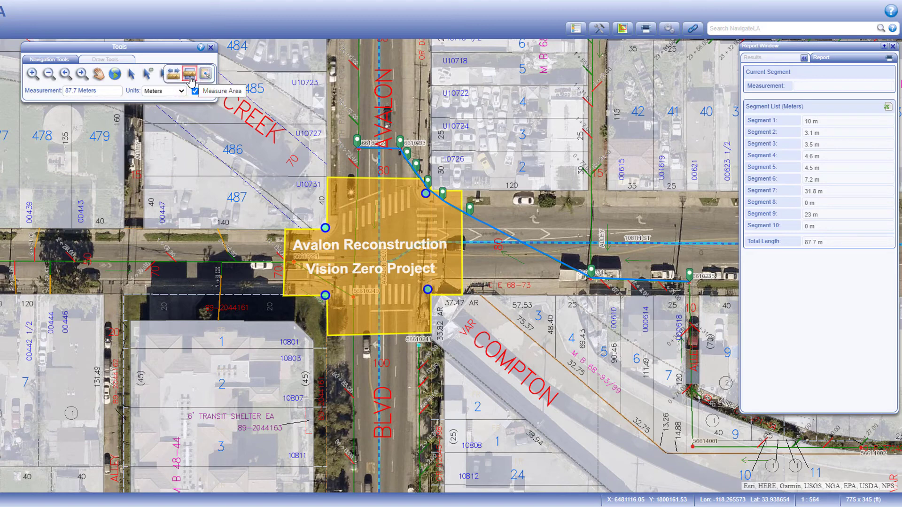
click(190, 79)
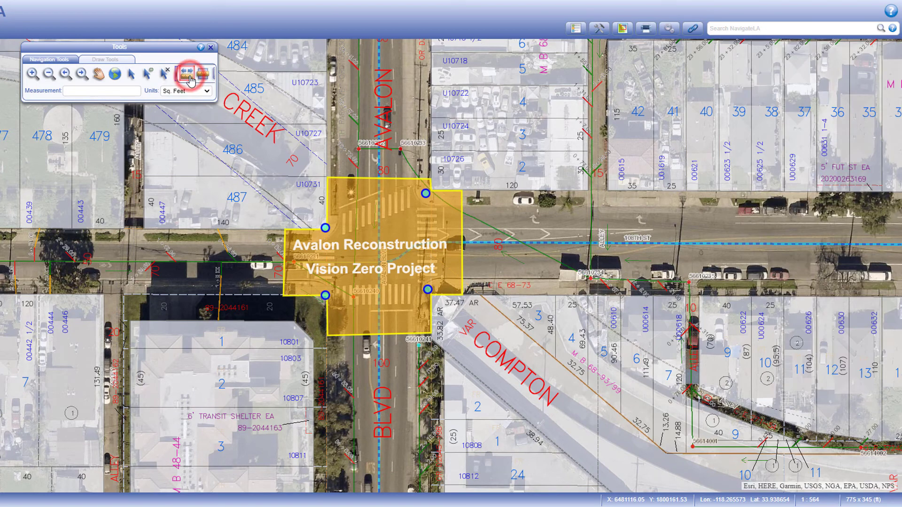
click(480, 296)
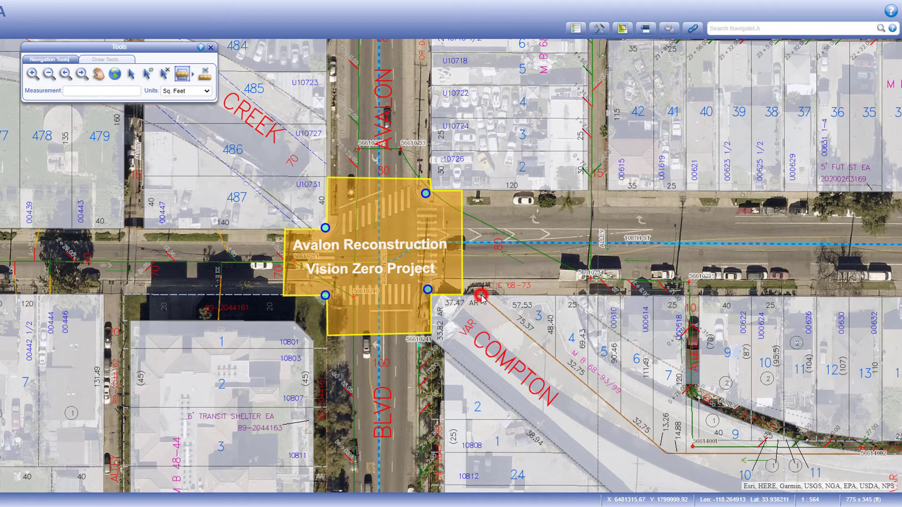
click(554, 297)
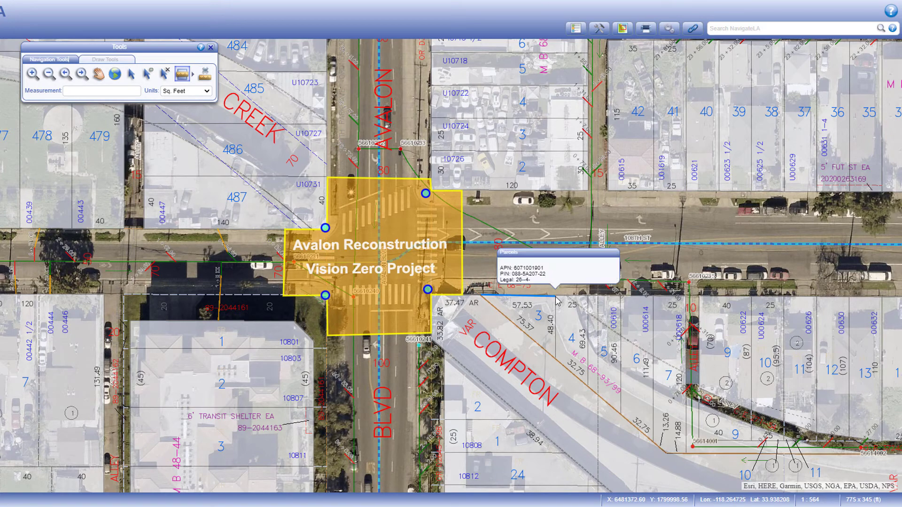
double_click(556, 363)
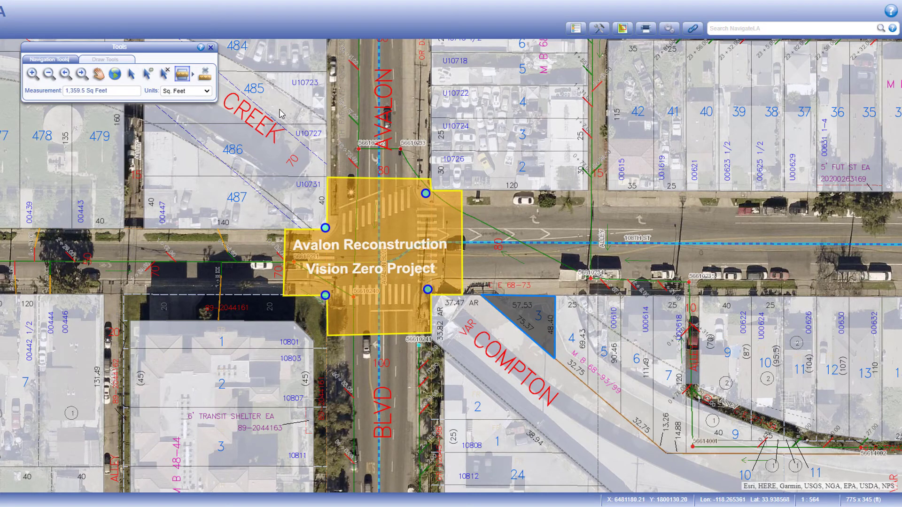
Switch the area units to square yards, giving 151.1 Sq Yards.
click(207, 93)
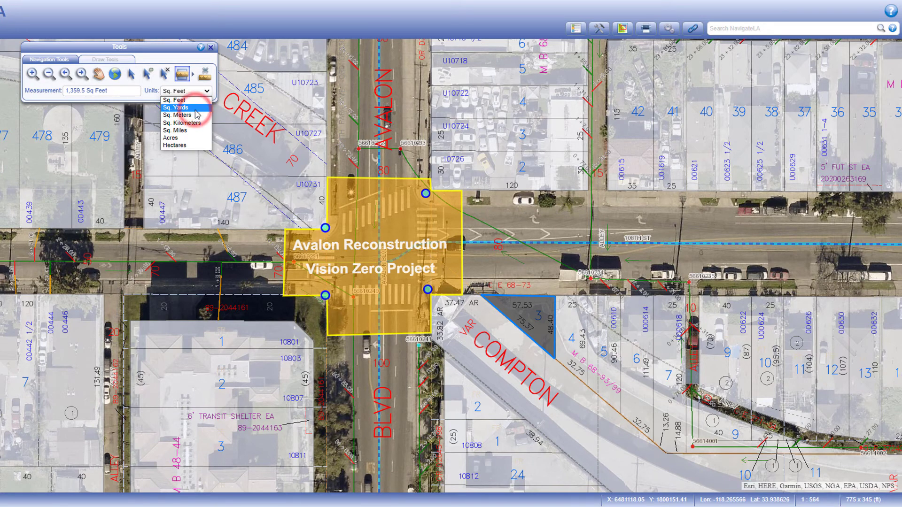
click(195, 108)
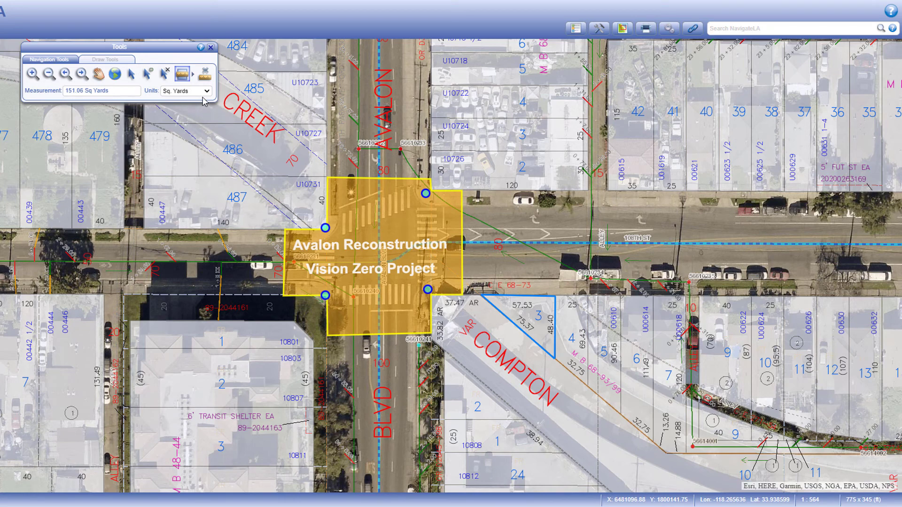
click(194, 77)
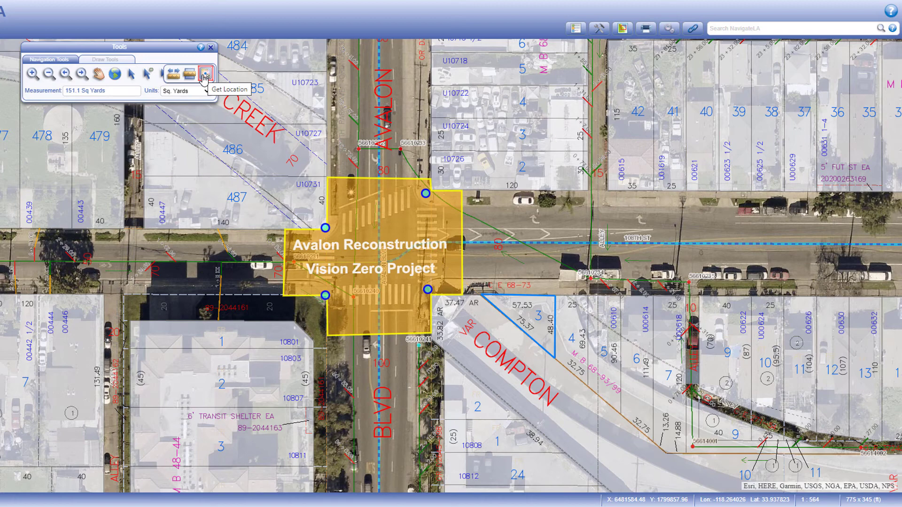
Set up Get Location with the Geographic projection and coordinate listing turned on.
click(204, 76)
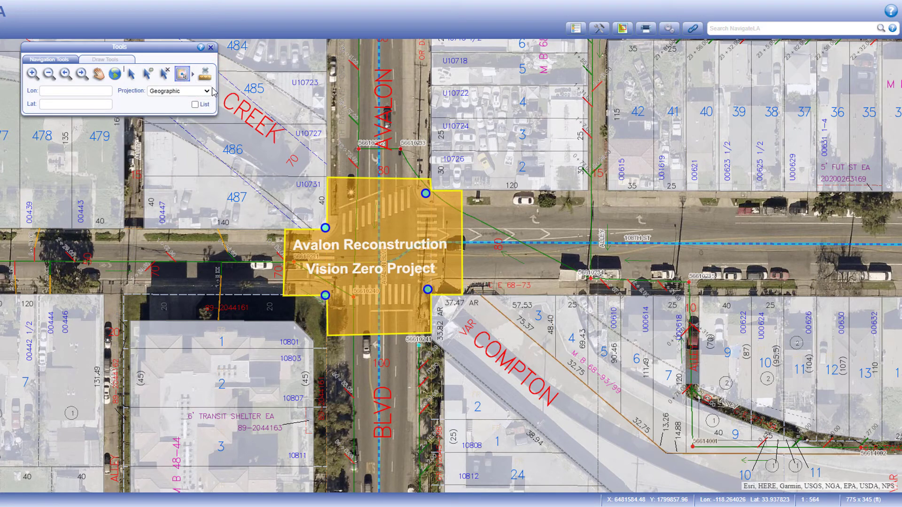
click(360, 151)
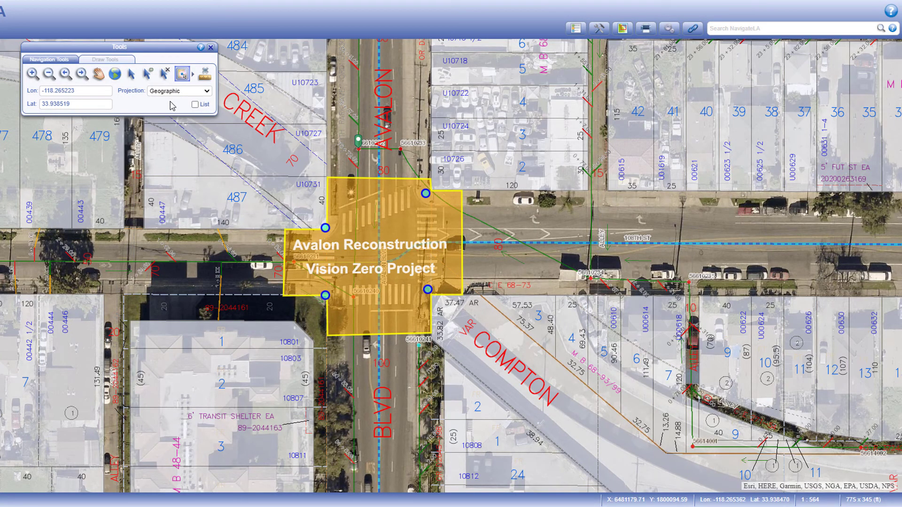
click(206, 93)
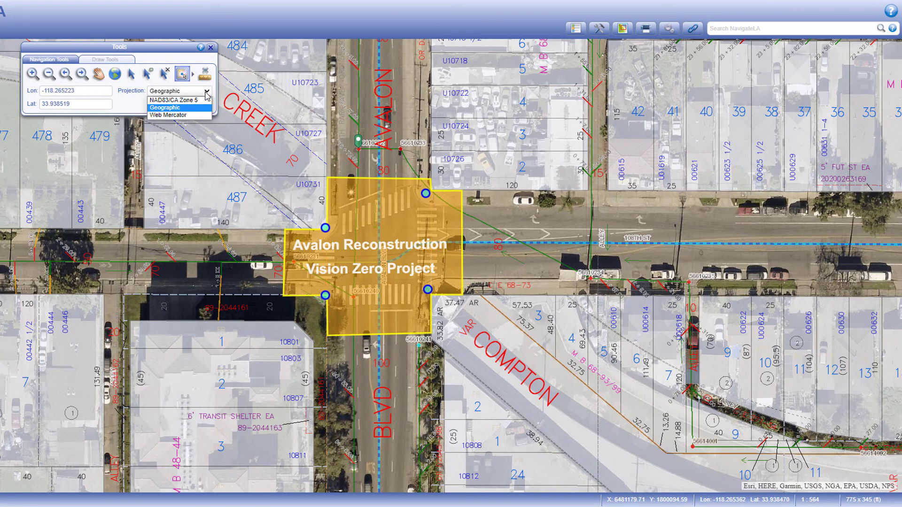
click(206, 92)
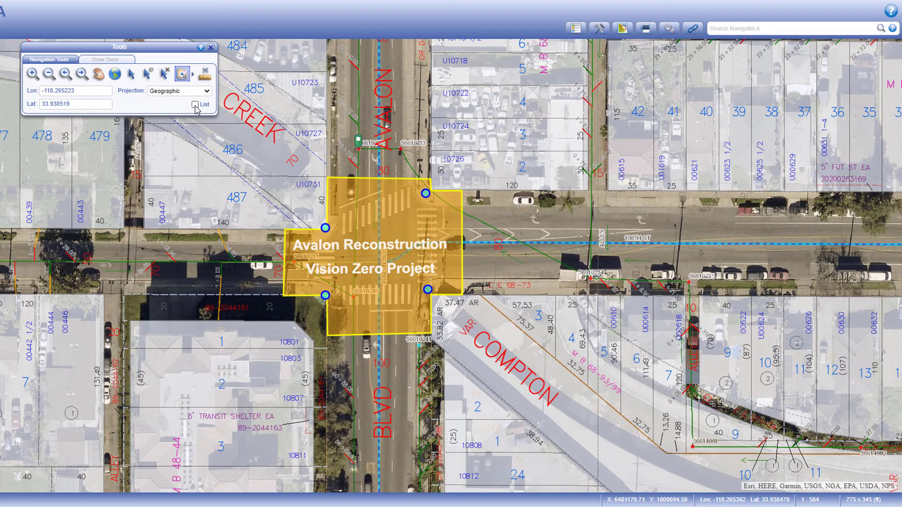
click(195, 105)
Record five locations along the street west of Avalon Blvd and export them as coordinates_220501.csv.
click(17, 266)
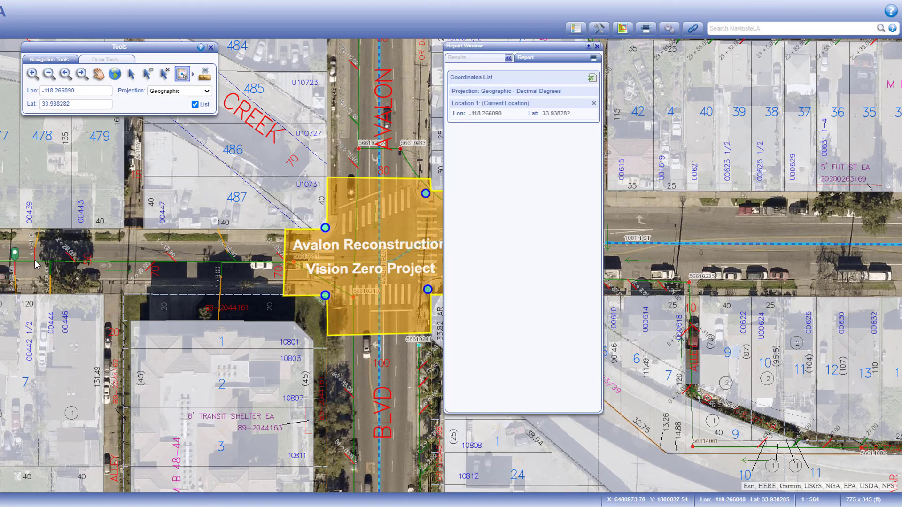
click(38, 263)
click(52, 264)
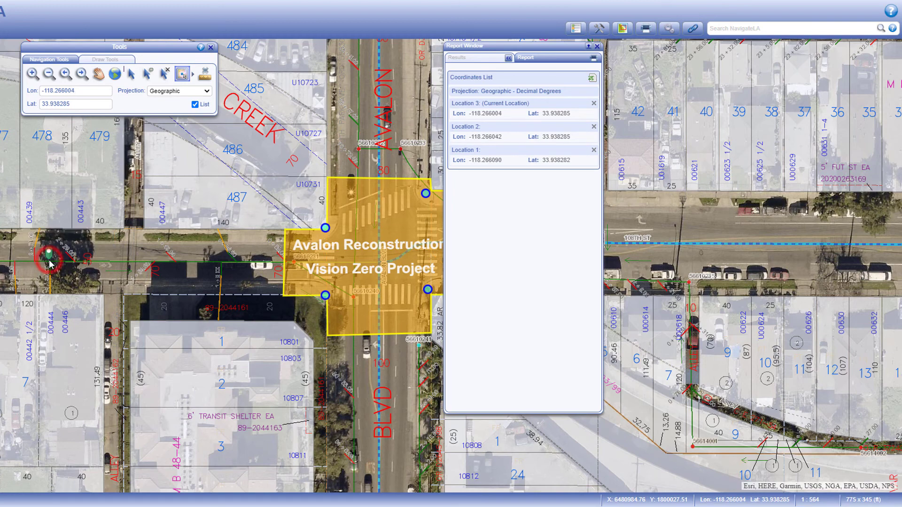
click(154, 264)
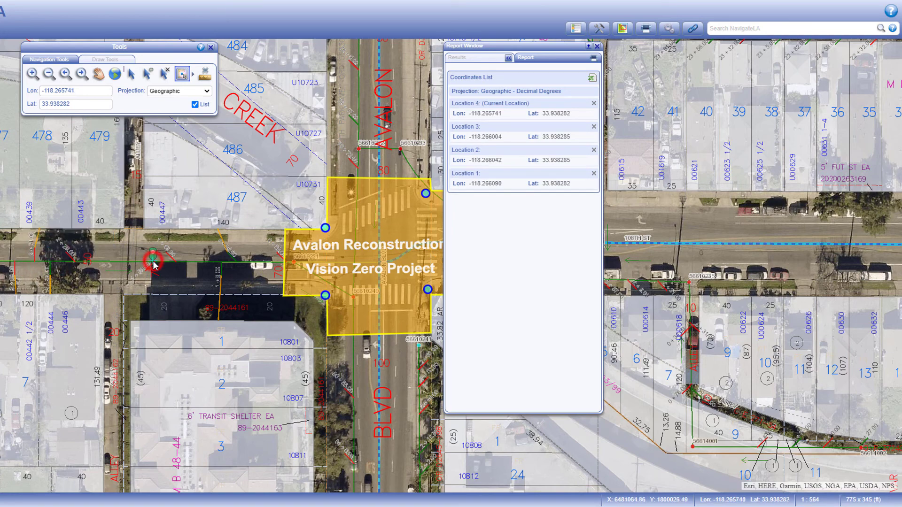
click(177, 266)
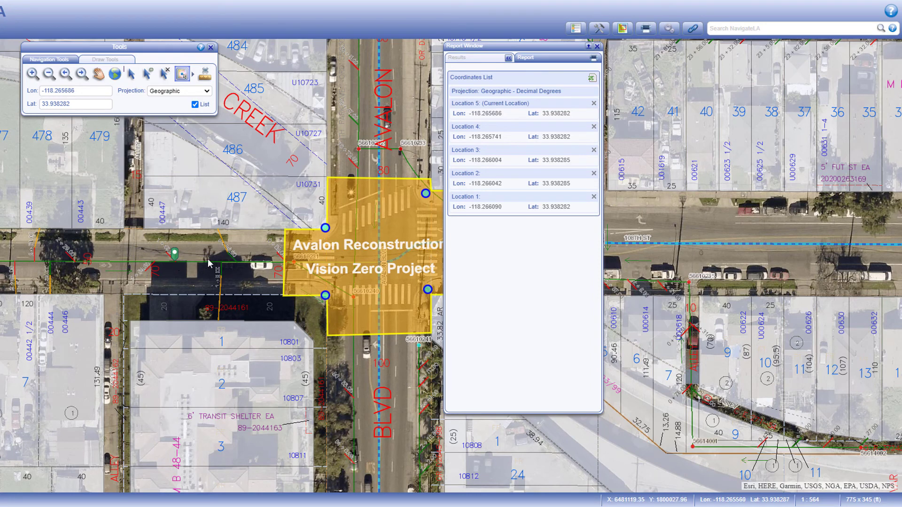
click(591, 79)
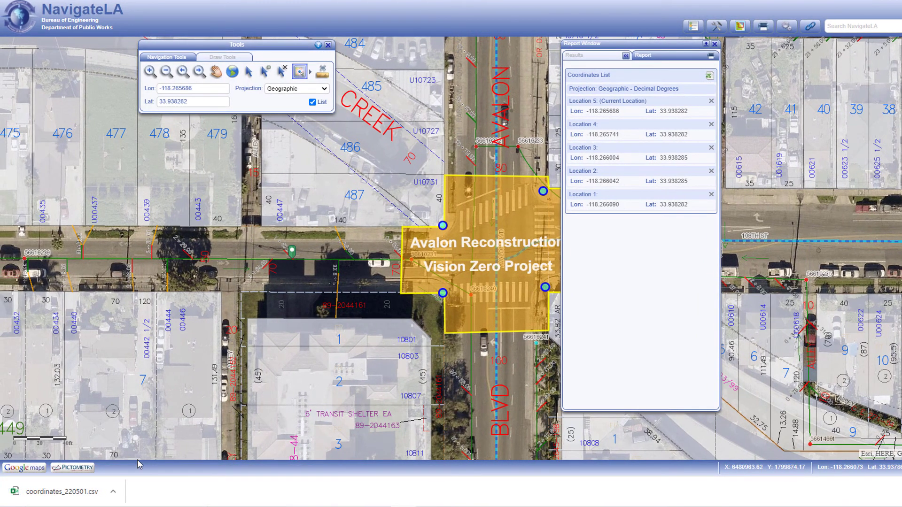
Open coordinates_220501.csv in Excel and review the five LON/LAT rows in A1:E6.
click(71, 491)
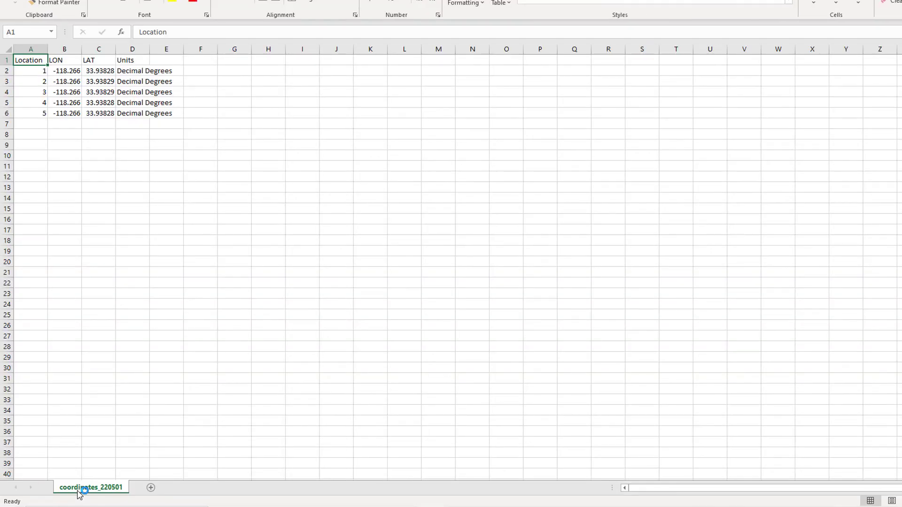
click(35, 124)
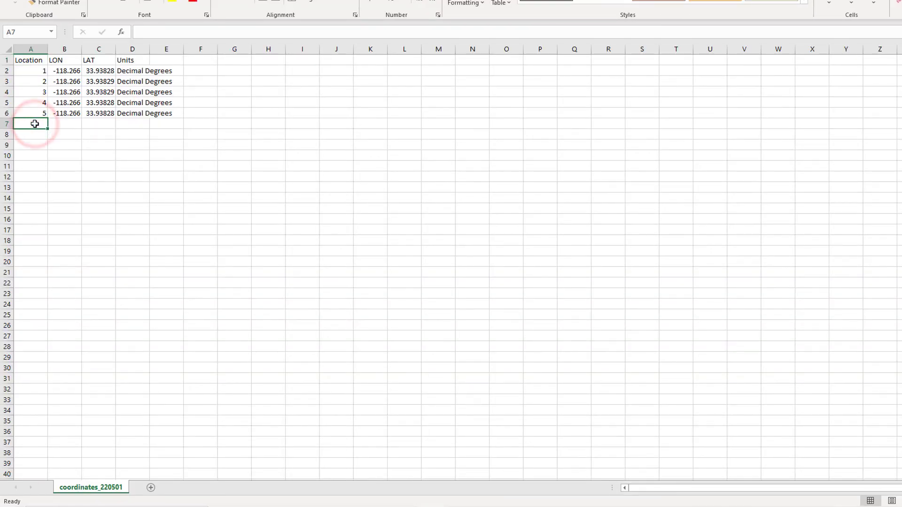
drag(32, 58, 165, 115)
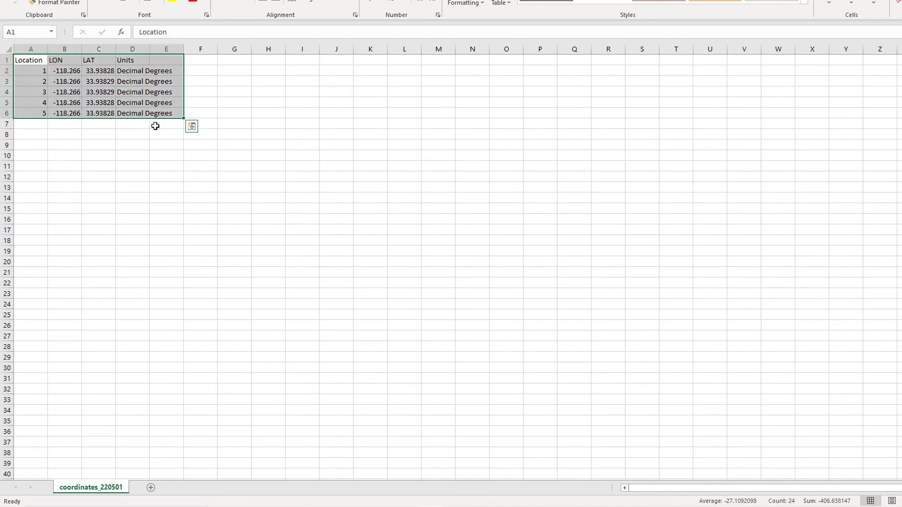
click(155, 124)
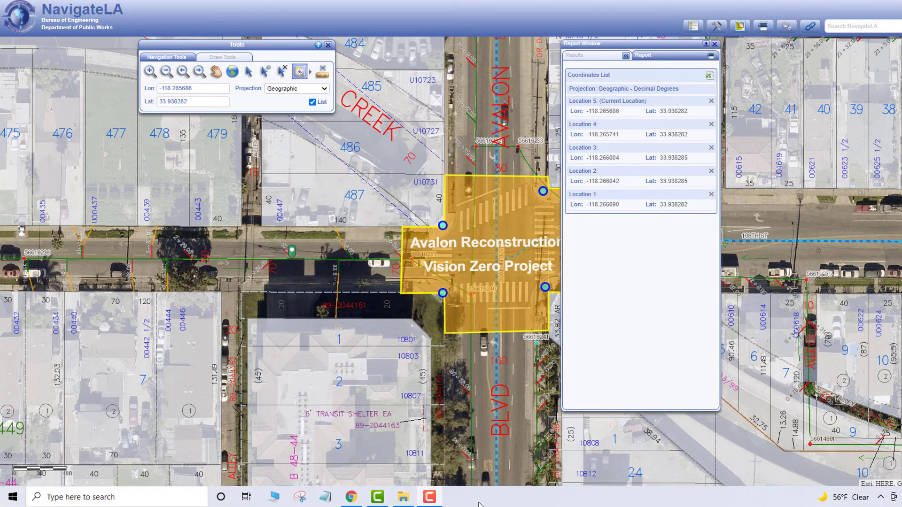
Drop coordinates_220501.csv from Downloads onto the map as points, then open the tool descriptions help.
click(404, 497)
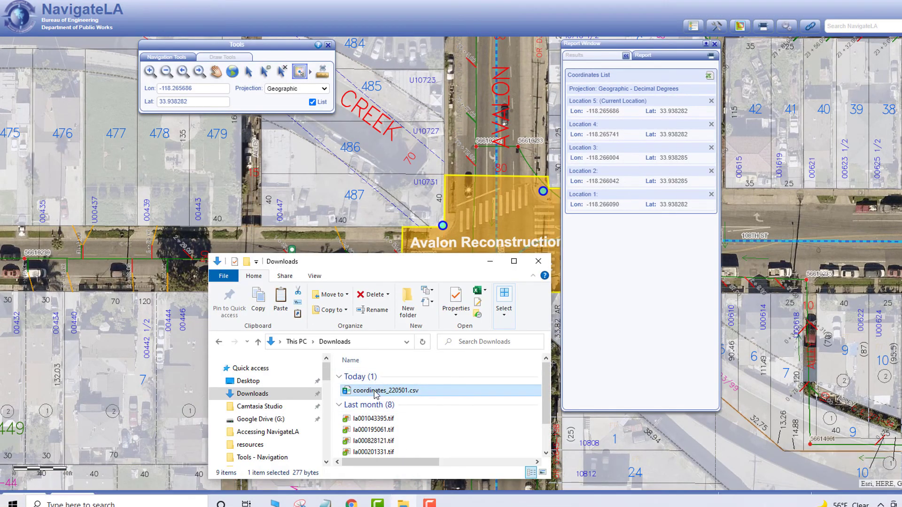
drag(376, 393, 166, 256)
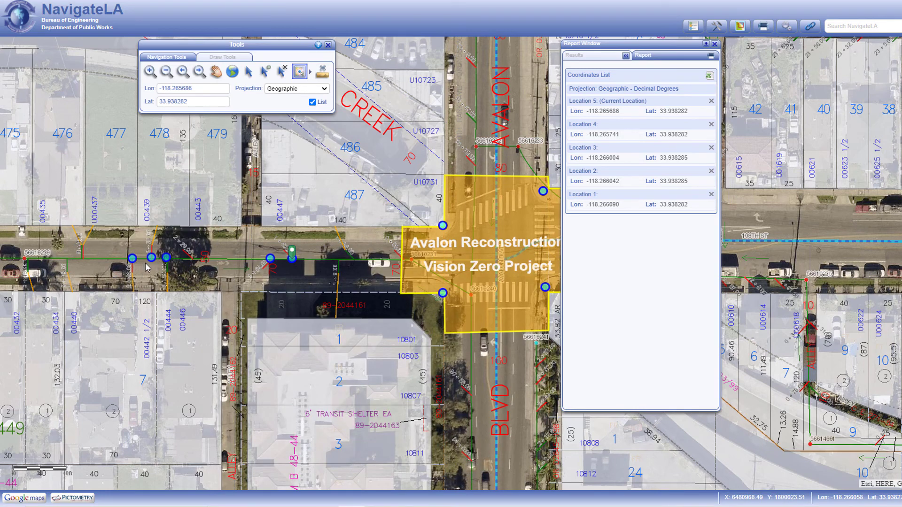
mouse_move(151, 262)
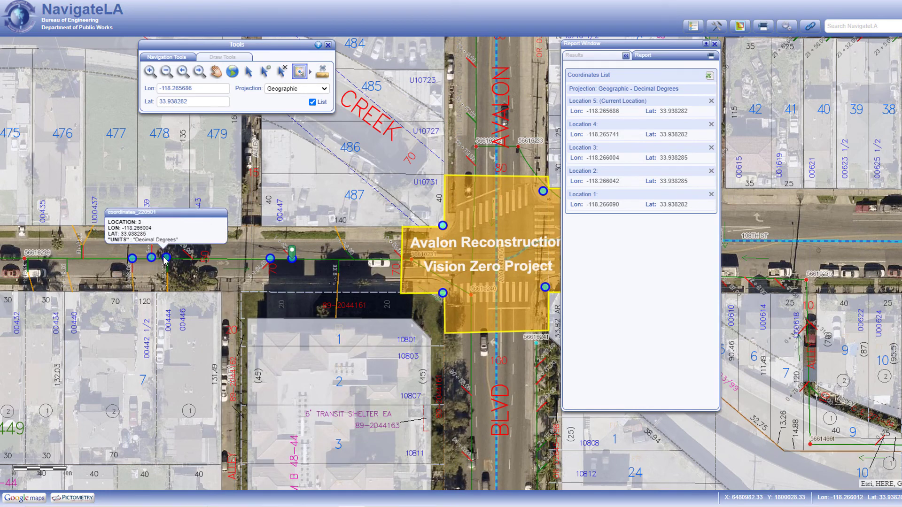
mouse_move(266, 262)
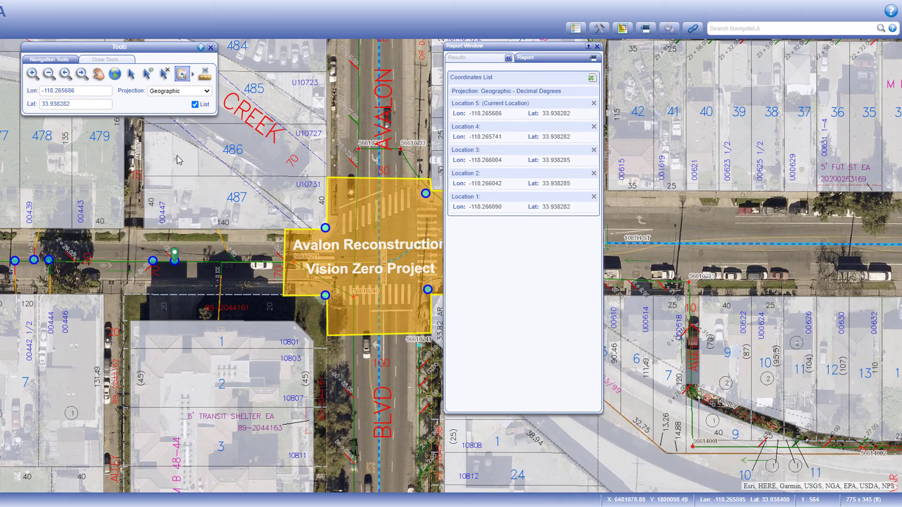
click(201, 48)
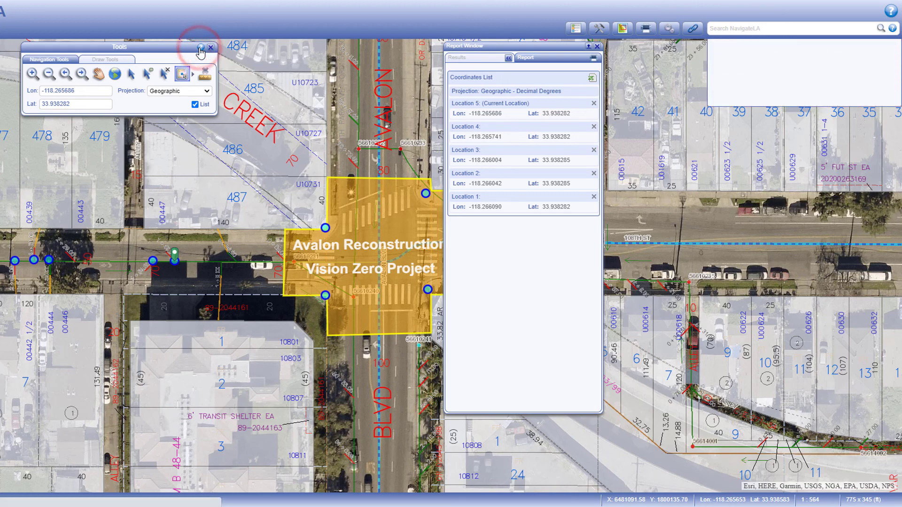